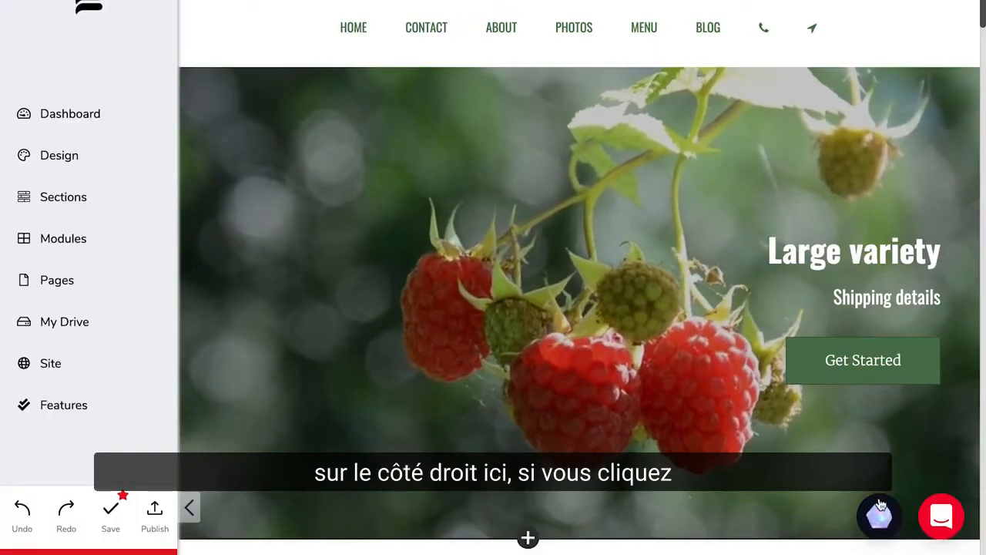
Step: Open the AiDA assistant and run Change Website Style with its Do It For Me option
left_click(878, 514)
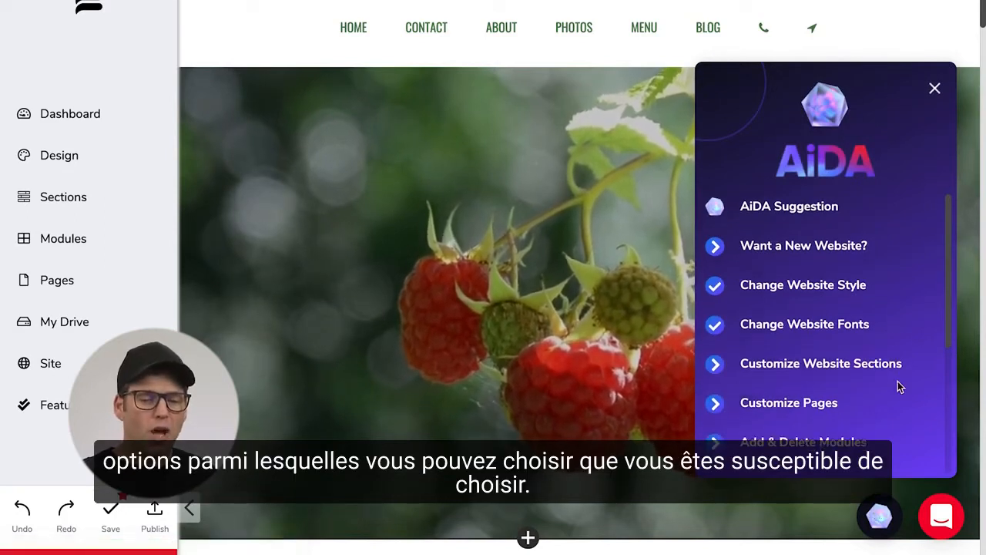
scroll(898, 384, "down", 2)
scroll(898, 381, "down", 1)
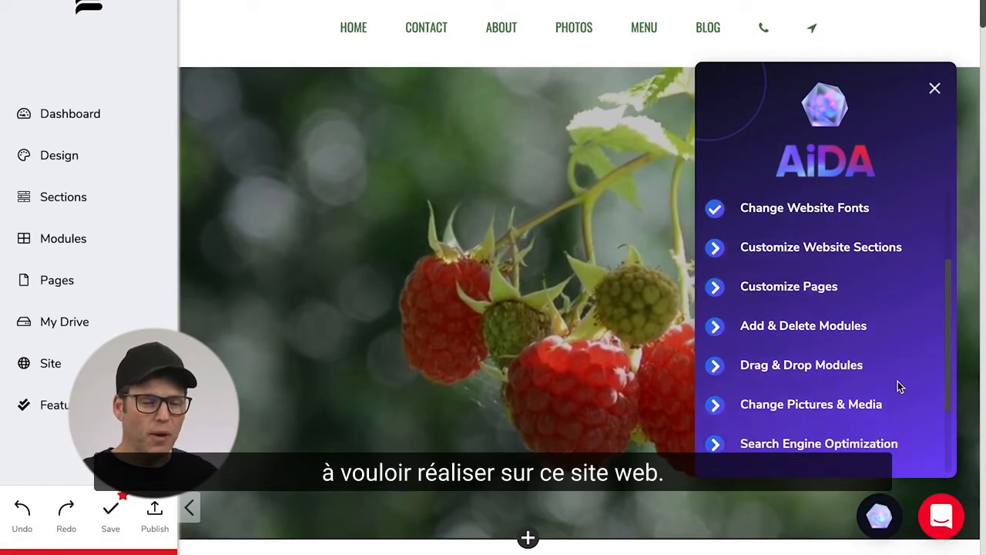
scroll(897, 385, "up", 3)
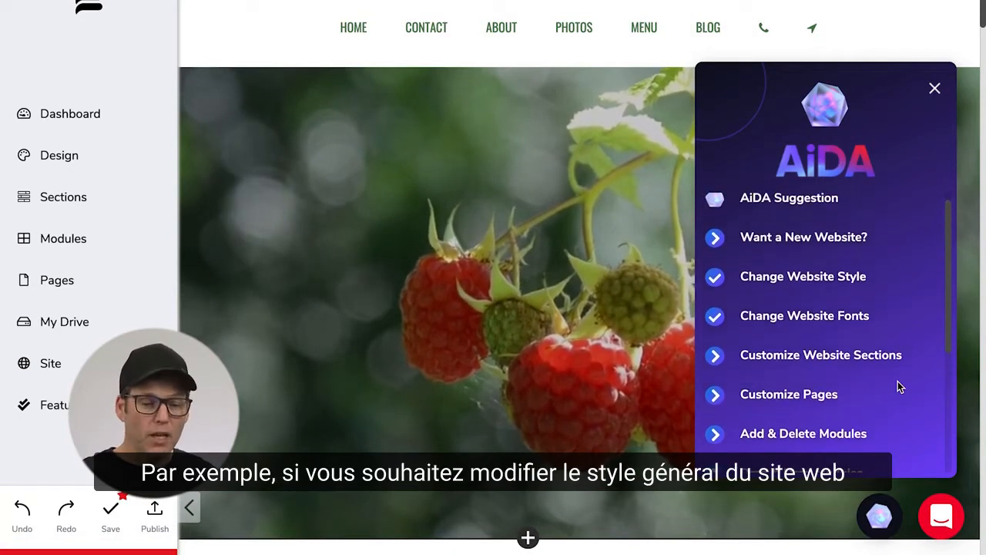
left_click(806, 283)
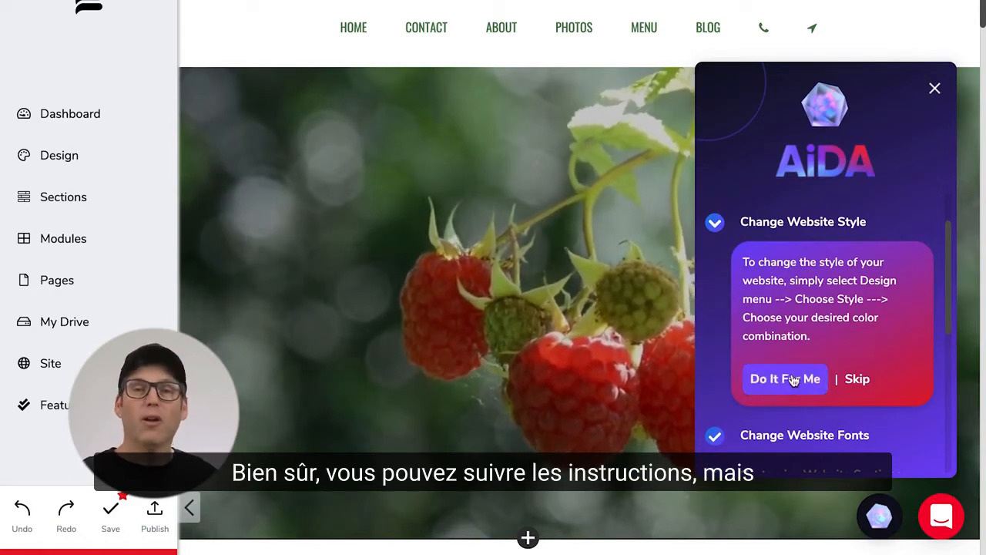
left_click(789, 378)
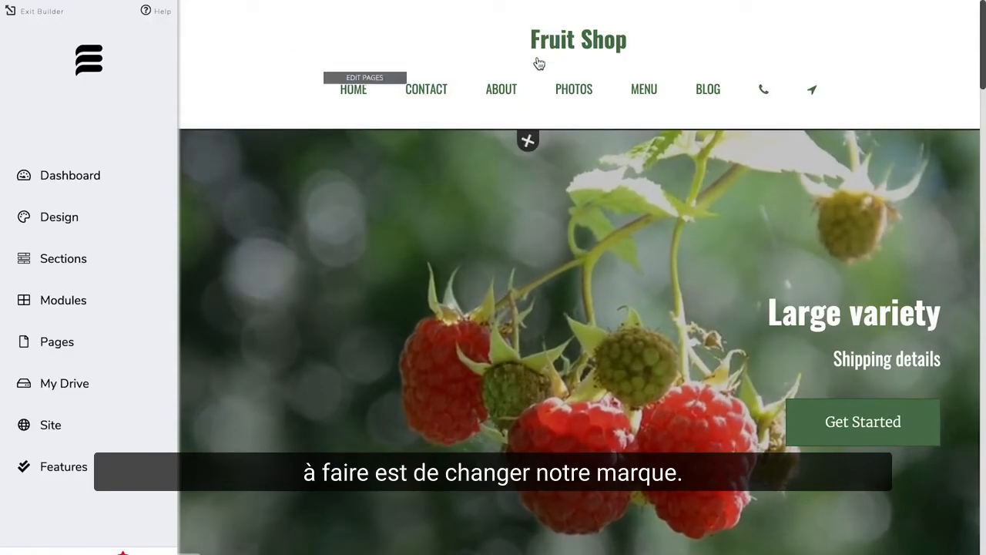
Step: Change the brand title text to The Pear and Apple
left_click(270, 64)
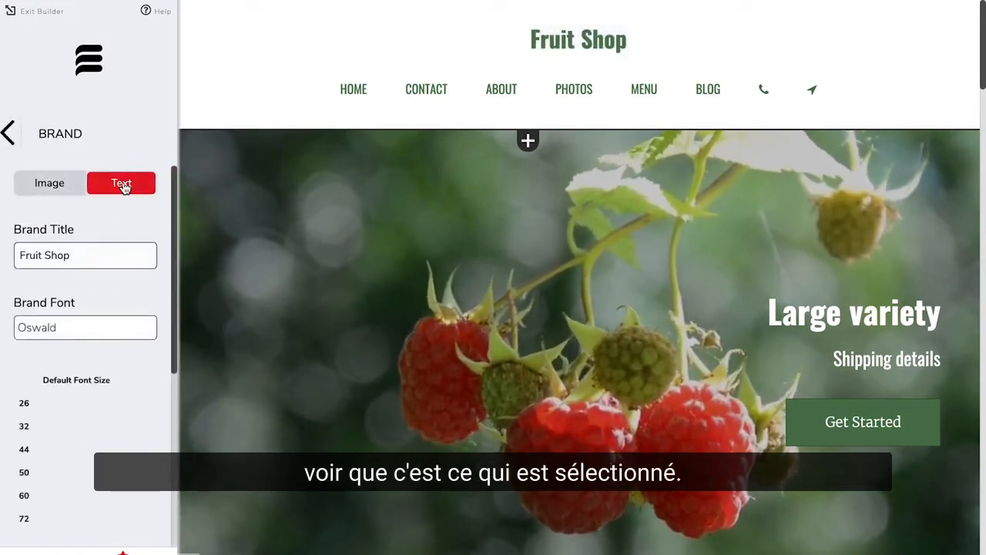
left_click_drag(82, 257, 2, 264)
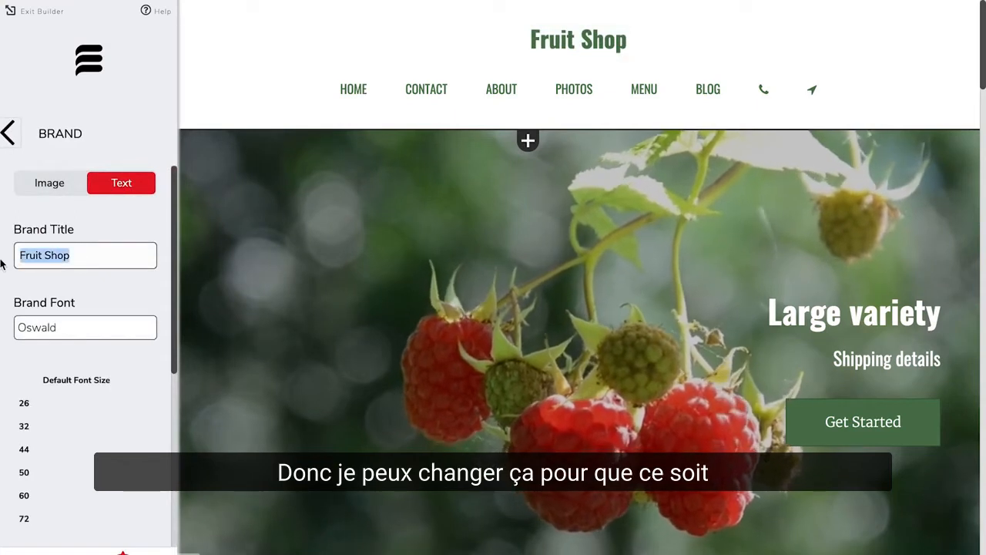
type("The ")
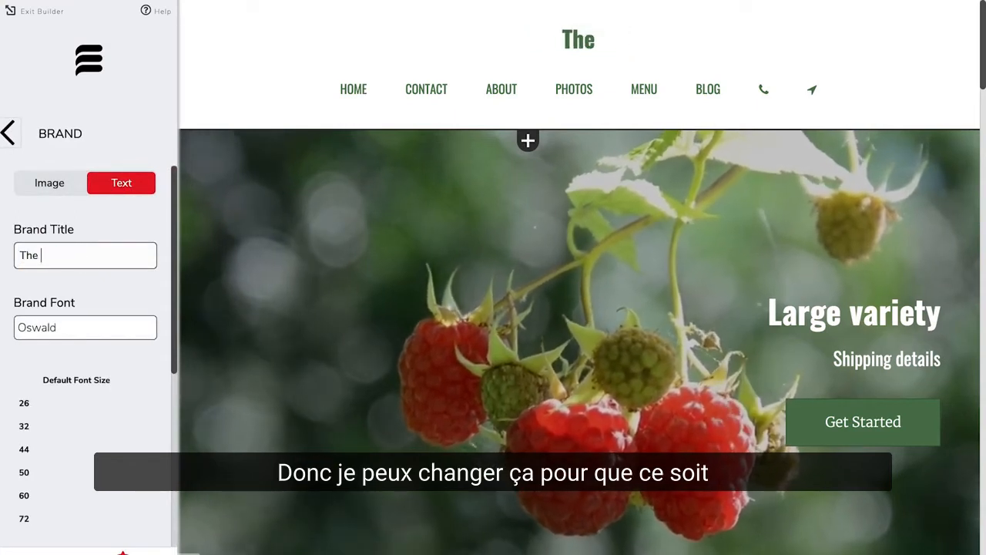
type("Pear and Apple")
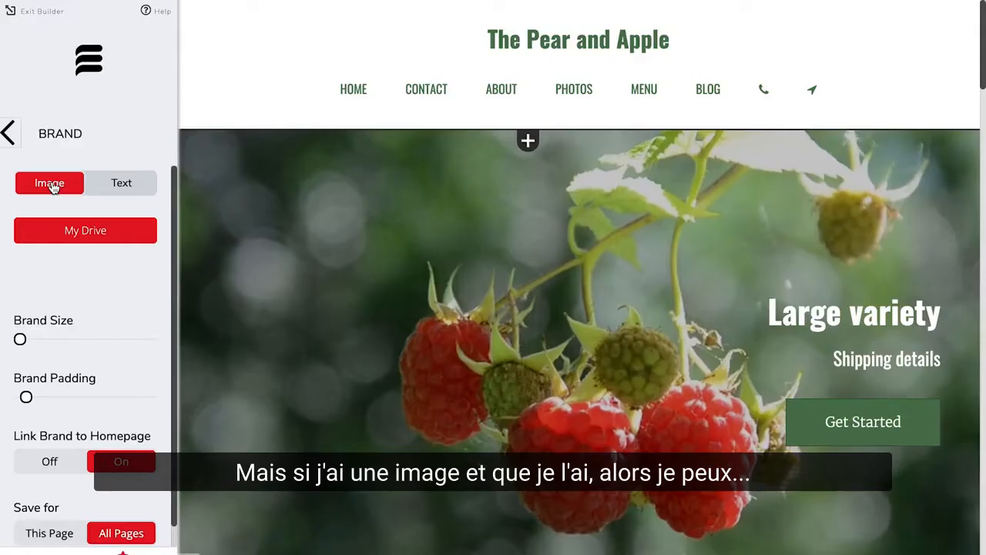
Step: Open My Drive from the brand image settings and create a new folder named Brand
left_click(66, 231)
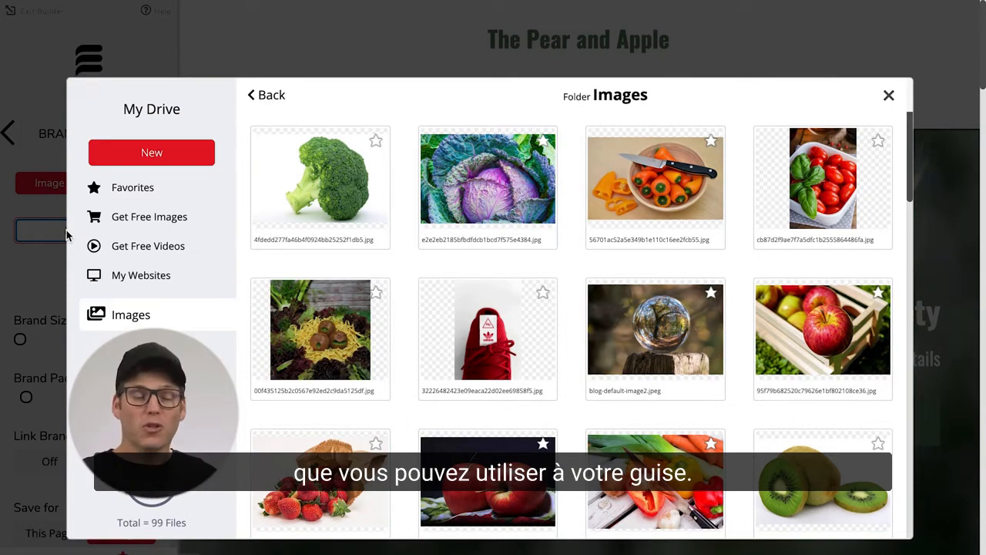
scroll(403, 399, "down", 15)
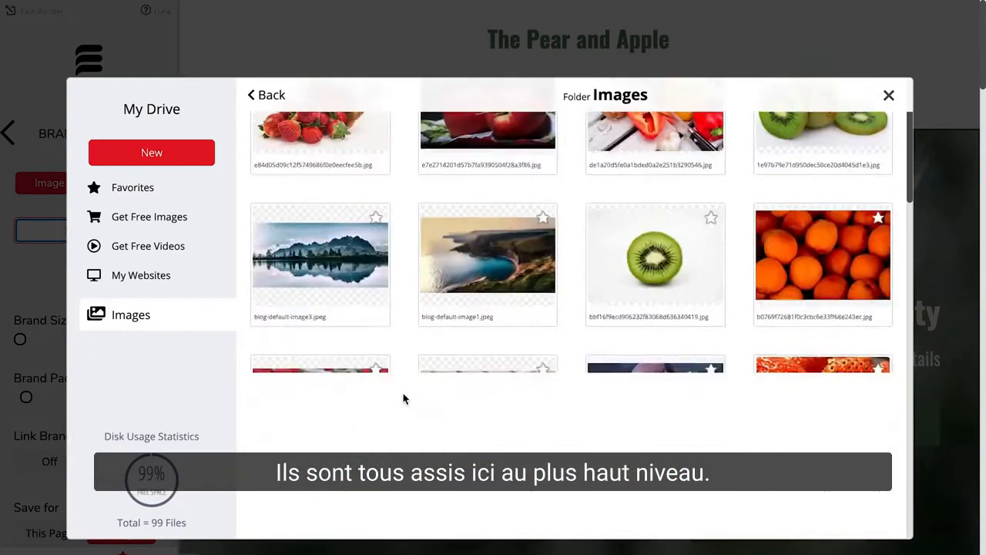
scroll(403, 399, "up", 15)
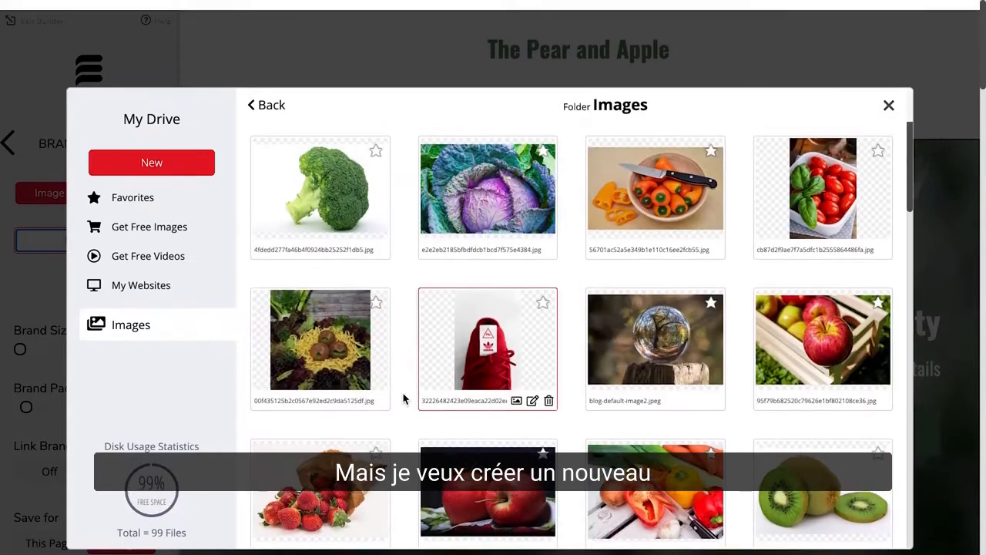
left_click(170, 160)
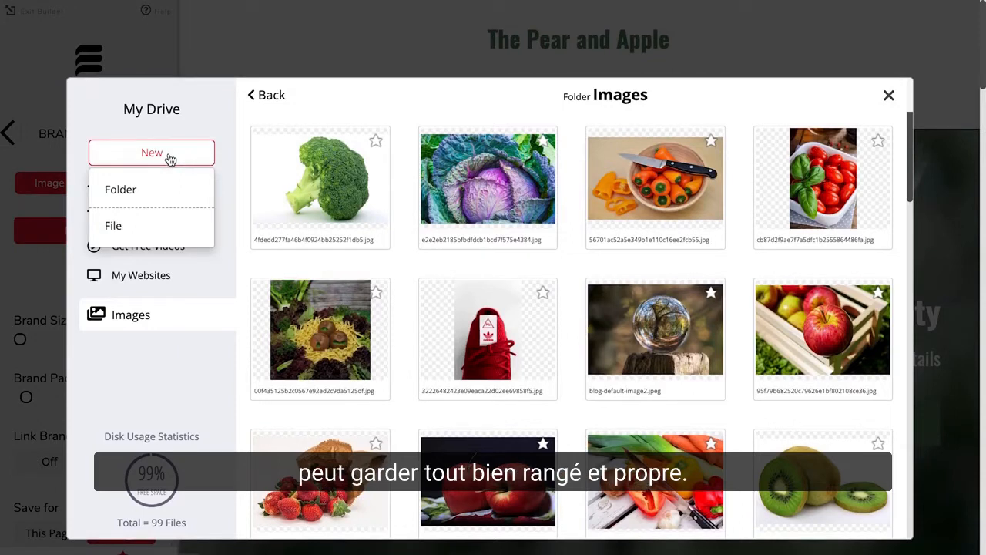
left_click(122, 193)
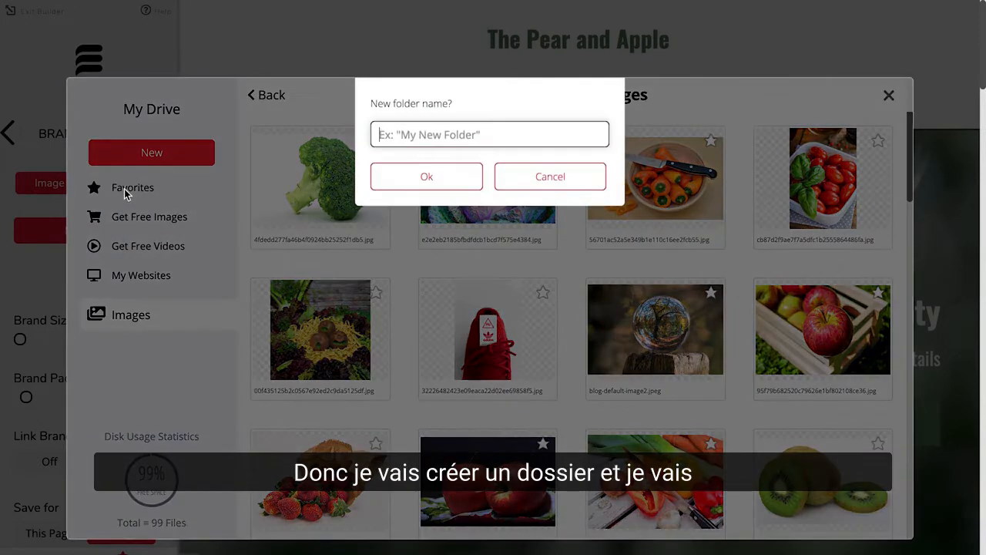
type("Brand")
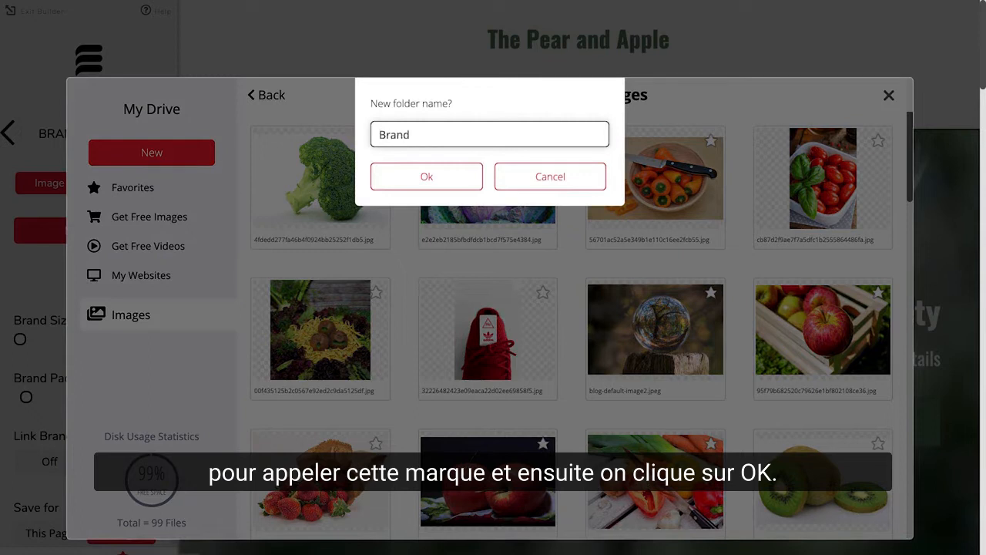
left_click(397, 176)
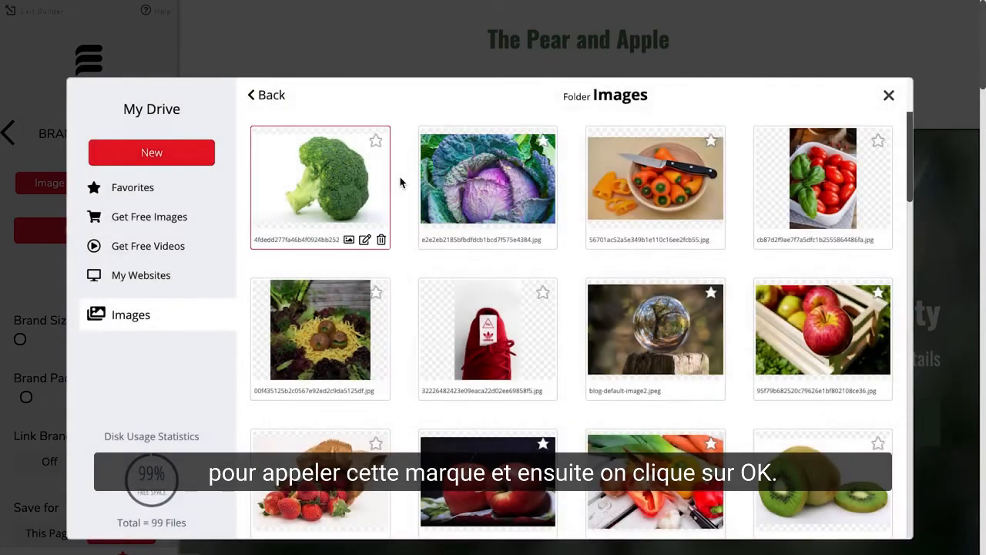
Step: Upload The Pear and Apple Logo.png into the Brand folder and use it as the brand image
left_click(339, 184)
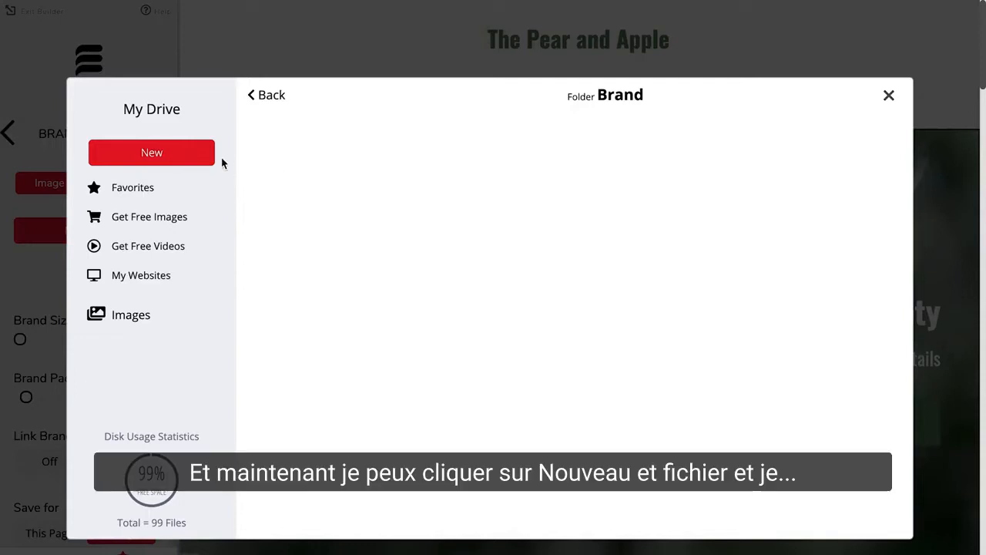
left_click(169, 163)
left_click(128, 228)
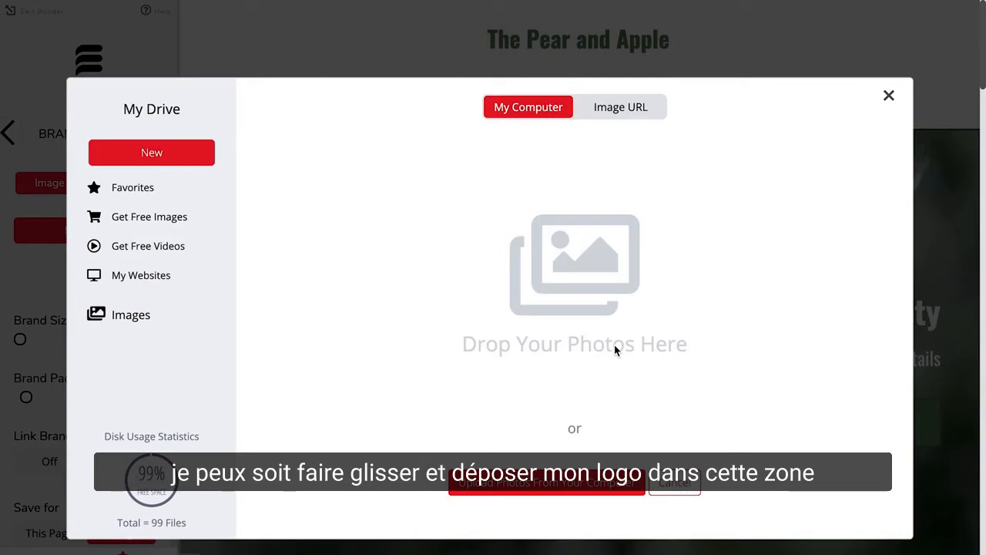
left_click(547, 485)
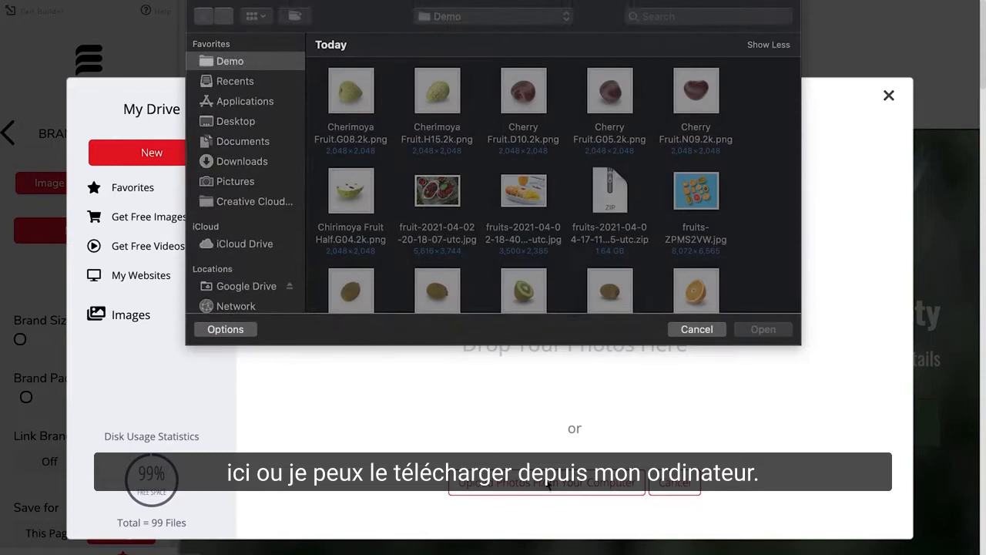
scroll(509, 185, "down", 10)
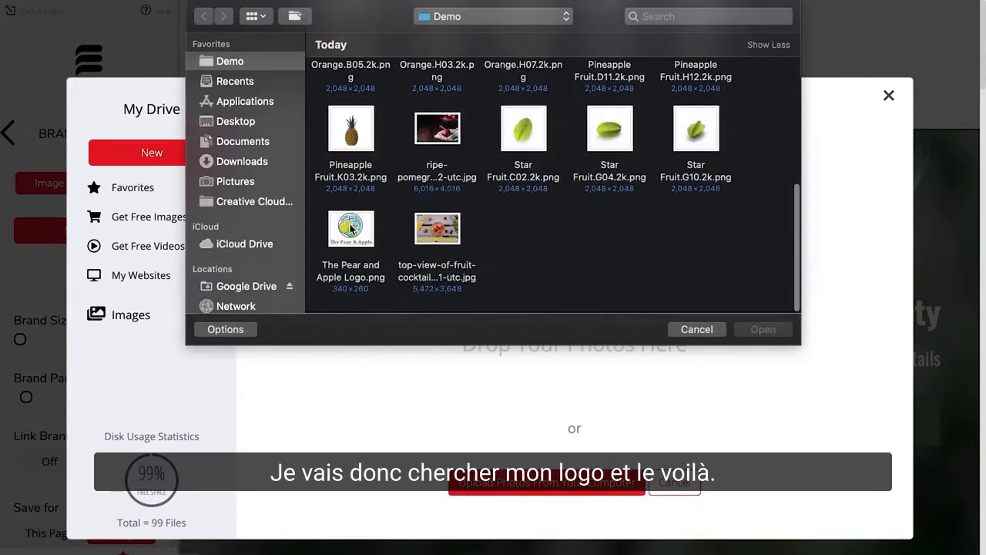
left_click(350, 229)
left_click(764, 329)
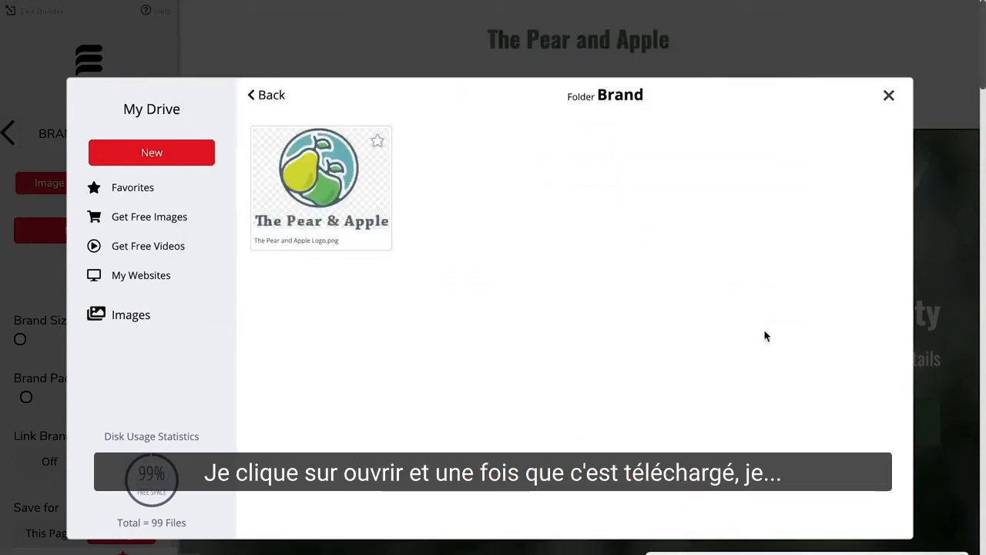
double_click(296, 156)
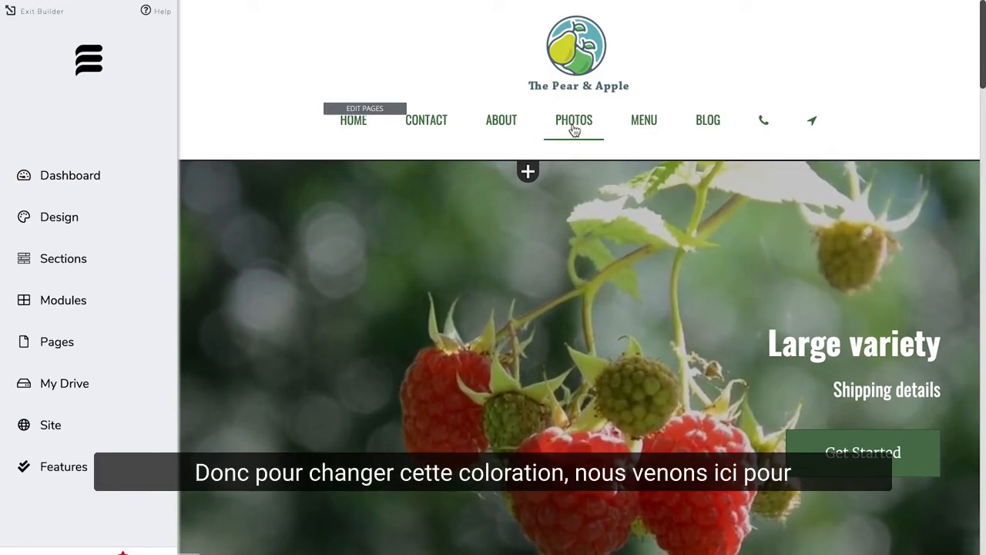
Step: Set the menu navigation font to Montserrat in the design settings
left_click(57, 220)
scroll(83, 369, "down", 3)
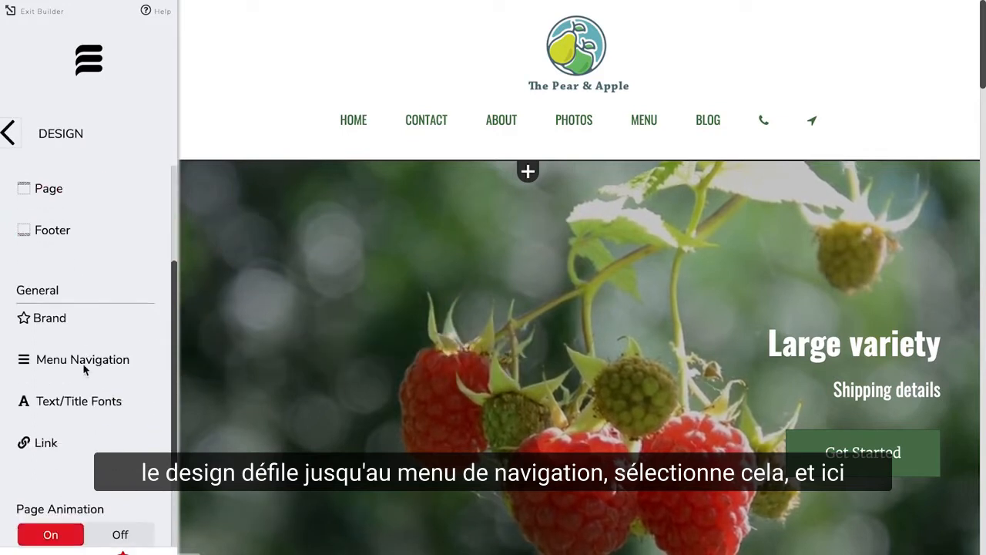
left_click(84, 367)
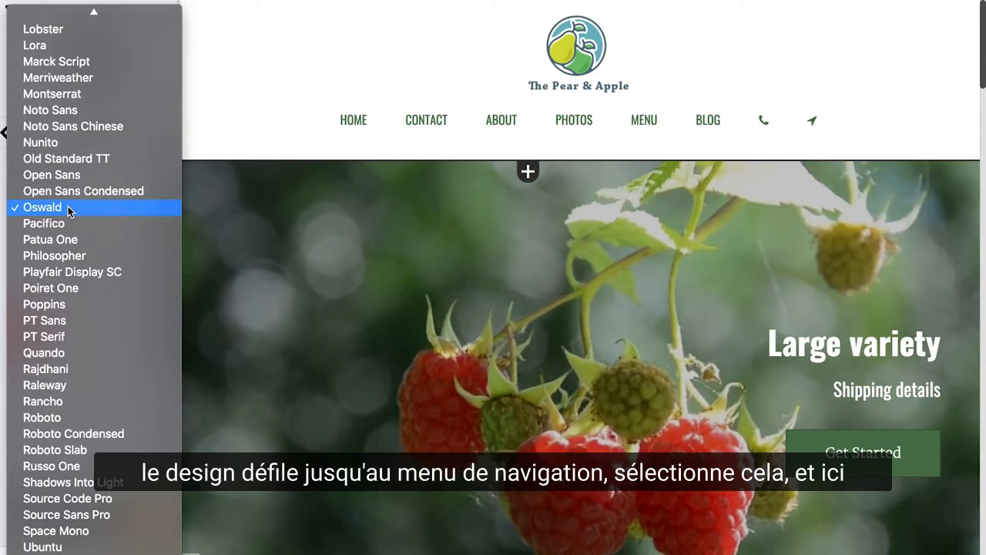
left_click(66, 210)
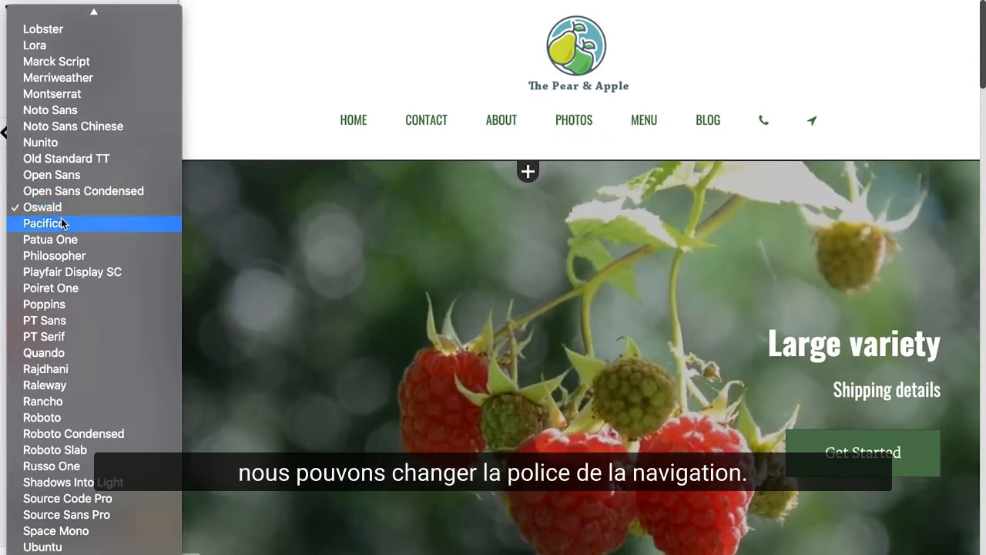
left_click(66, 94)
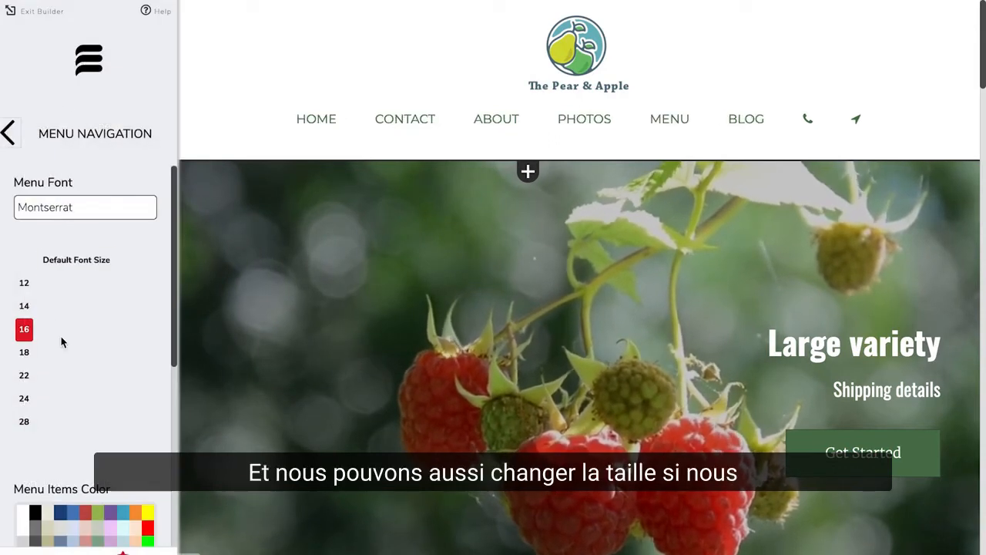
Step: Reduce the menu navigation default font size to 14
scroll(61, 339, "down", 1)
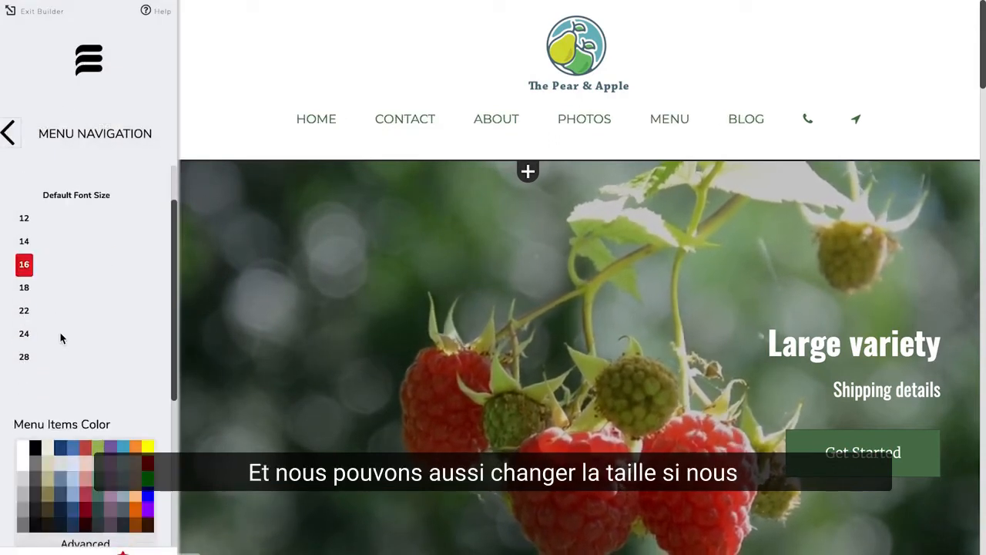
left_click(23, 243)
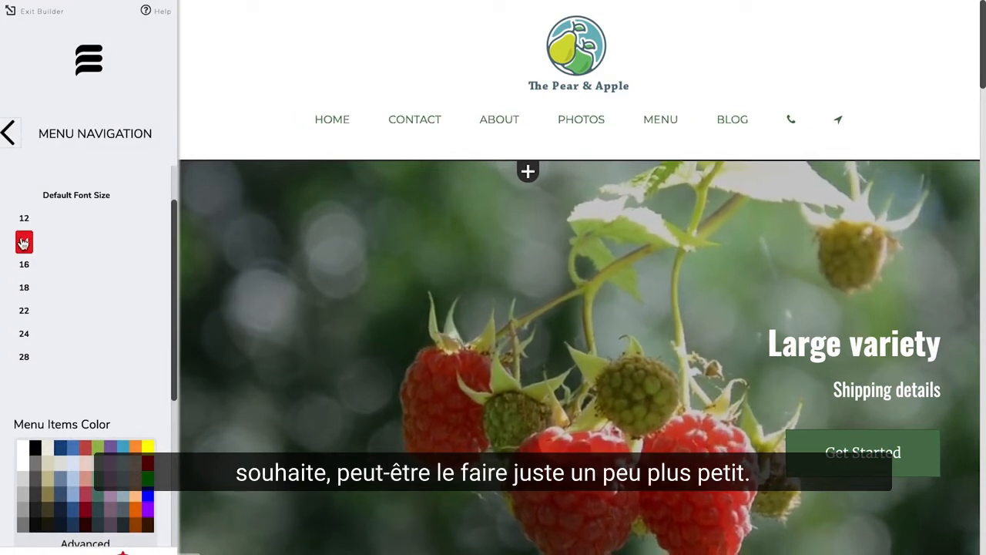
scroll(44, 455, "down", 2)
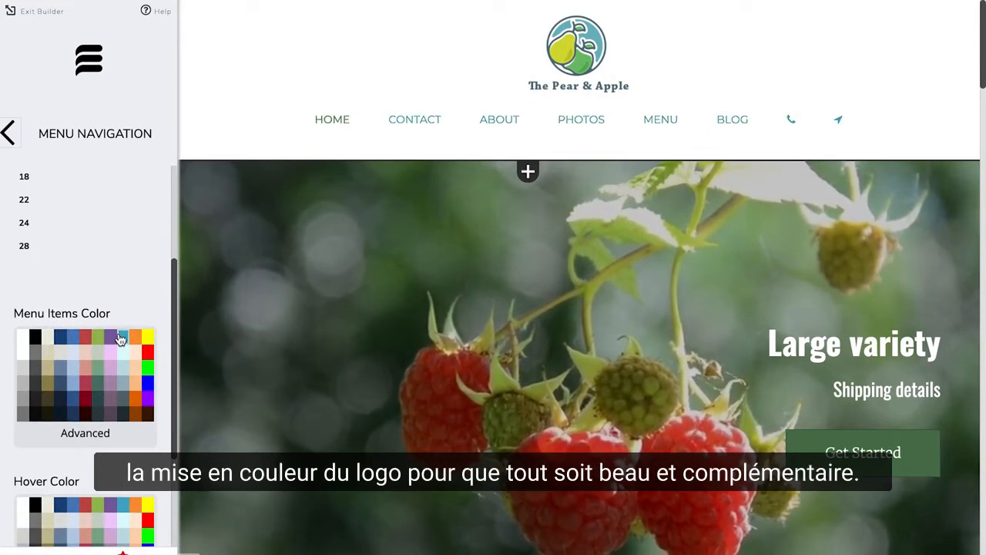
left_click(9, 134)
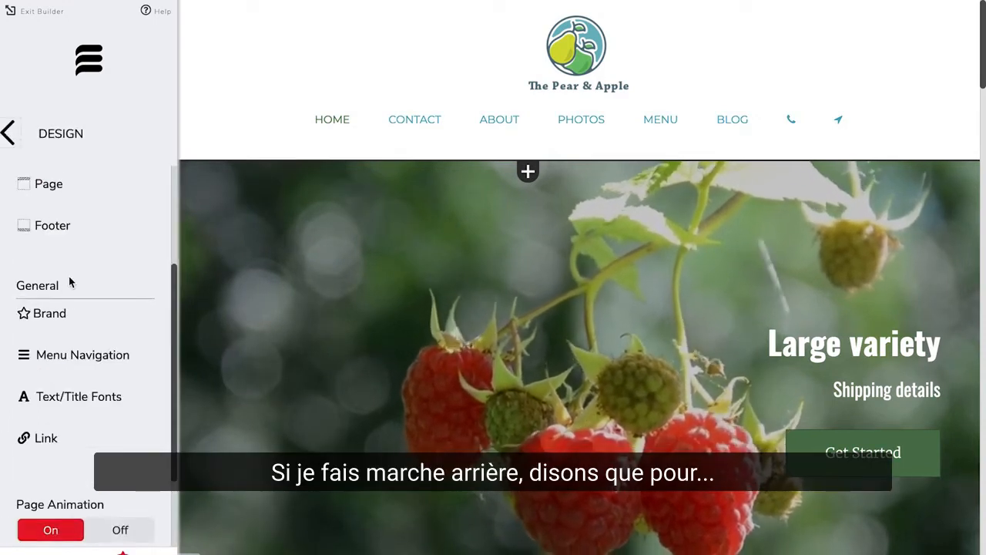
Step: Set the menu background colour to white and save the background for all pages
scroll(69, 293, "up", 5)
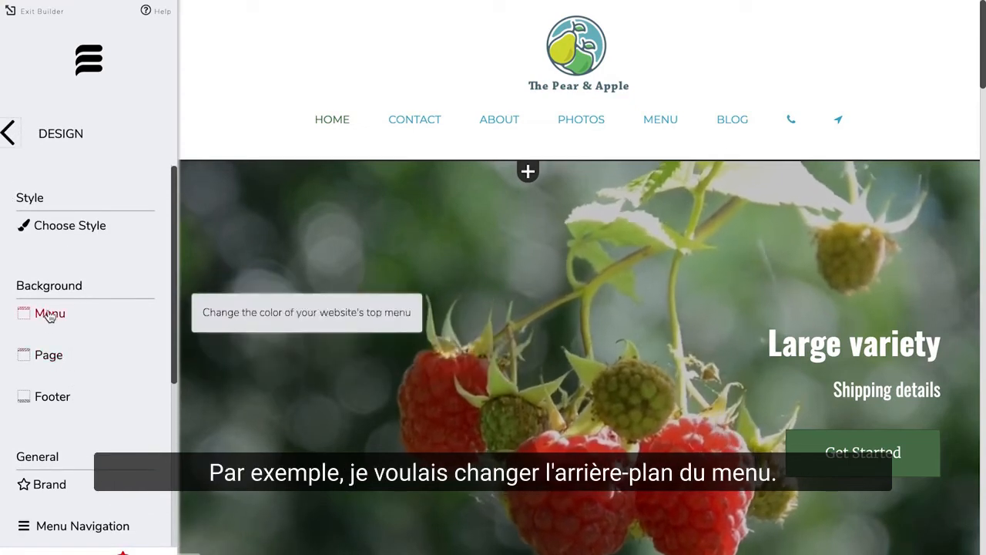
left_click(49, 316)
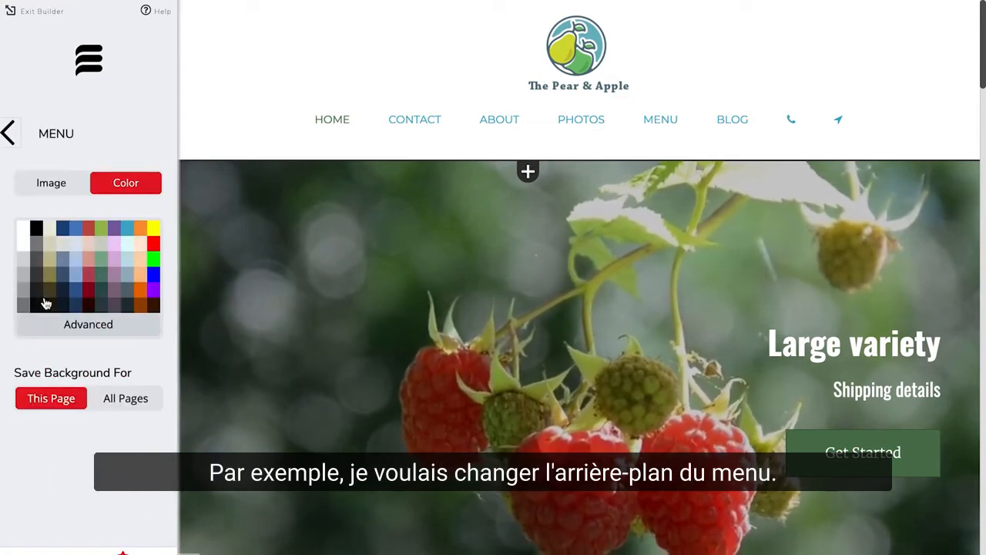
left_click(100, 246)
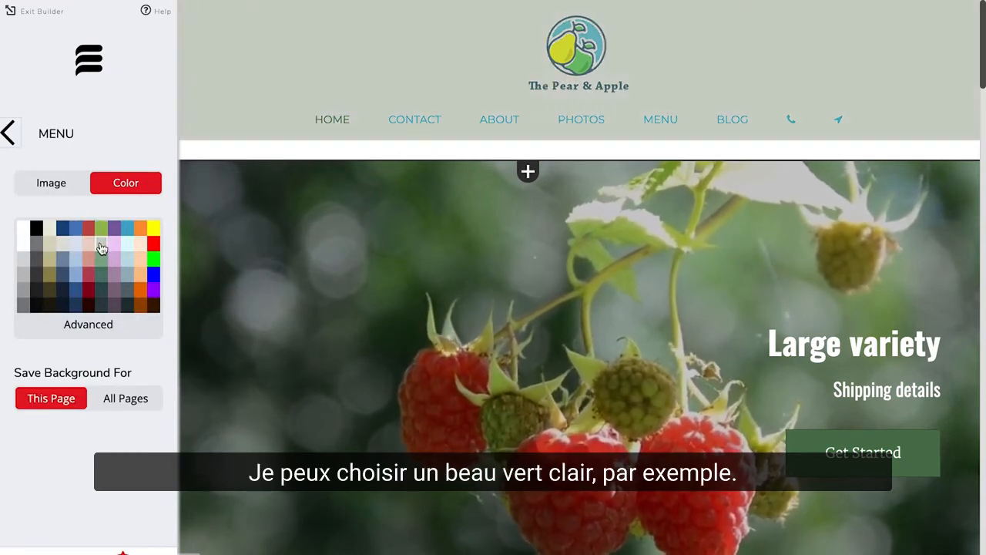
left_click(22, 229)
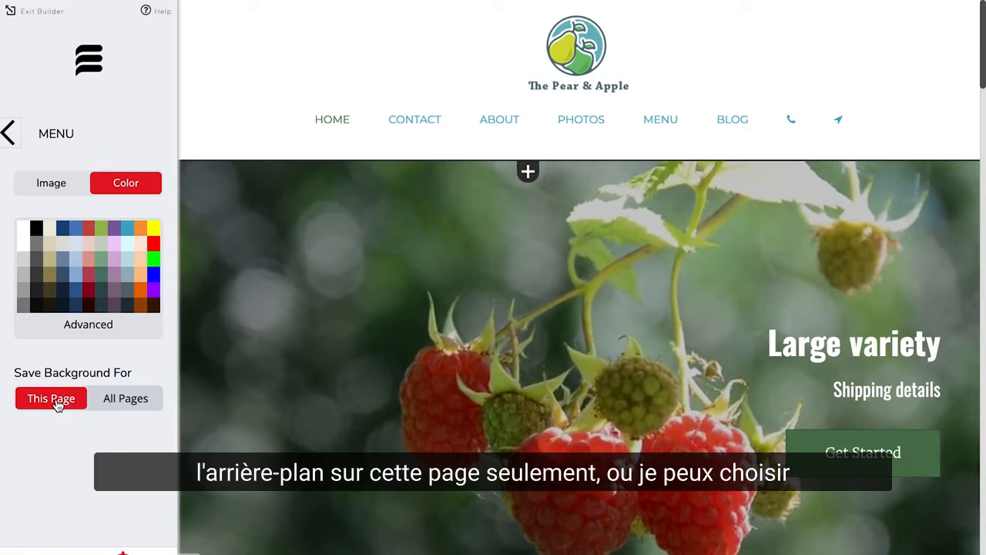
left_click(130, 405)
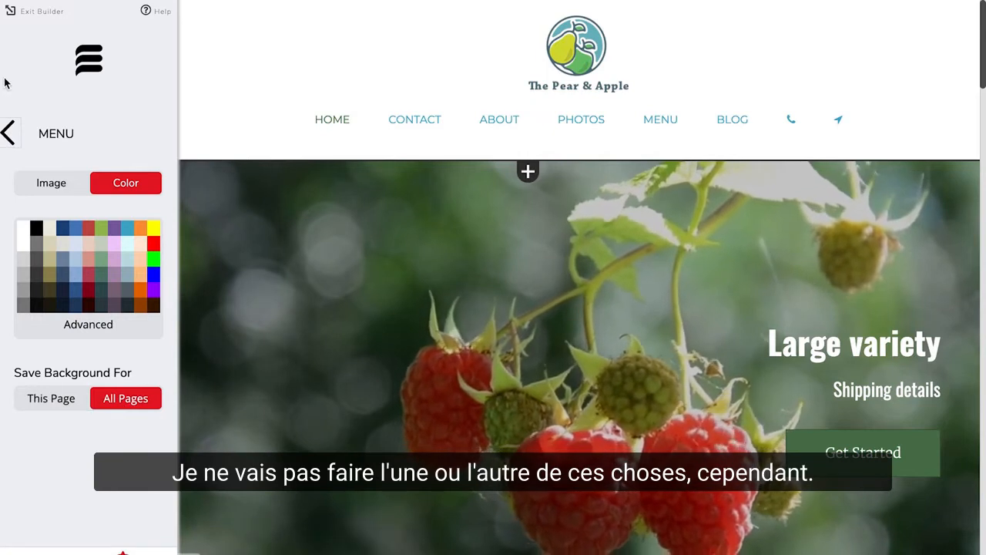
Step: Increase the brand image size and save the site
left_click(8, 135)
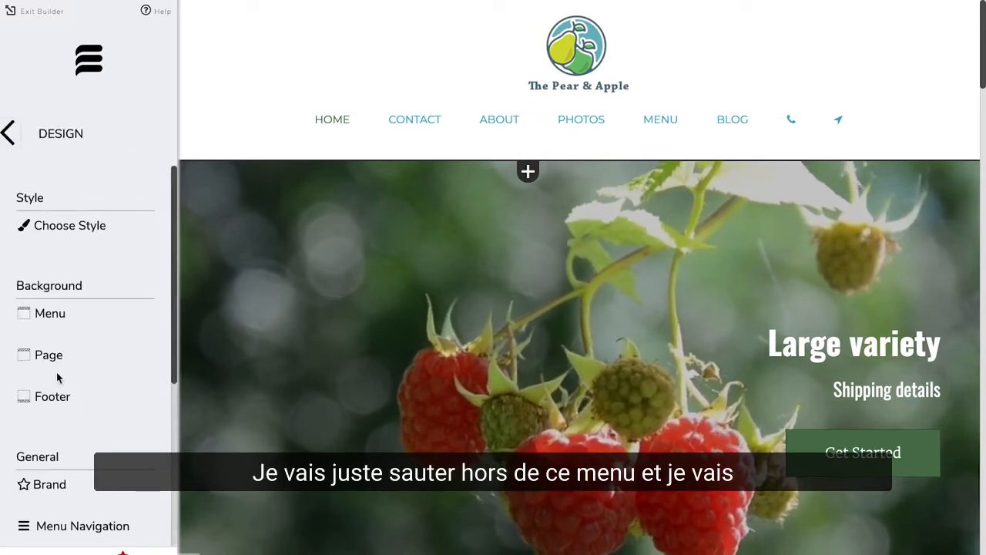
scroll(58, 377, "down", 5)
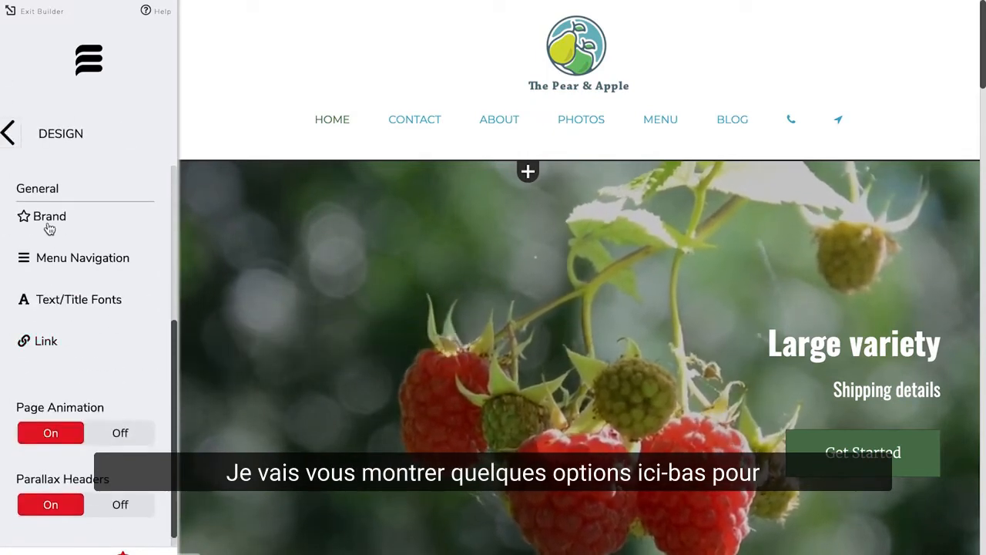
left_click(49, 222)
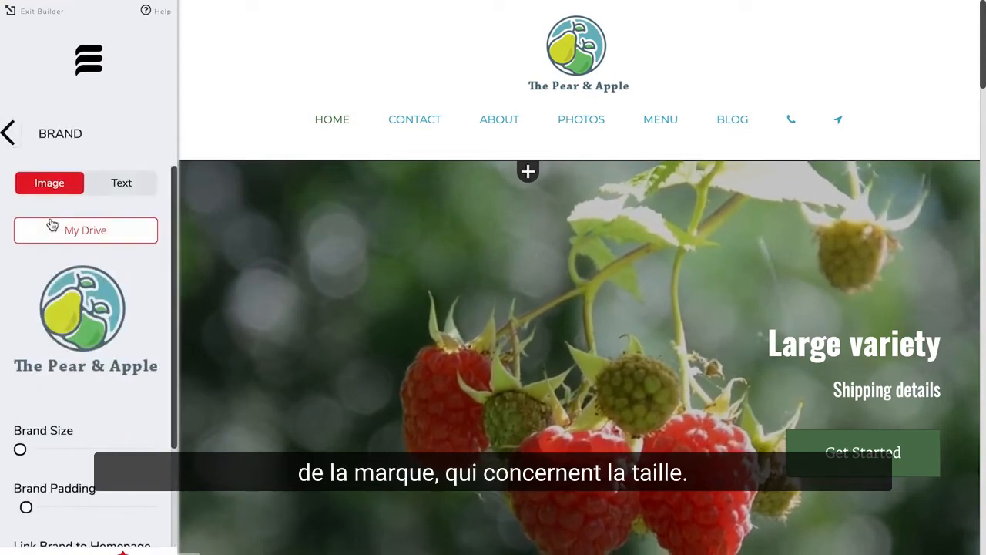
scroll(68, 388, "down", 3)
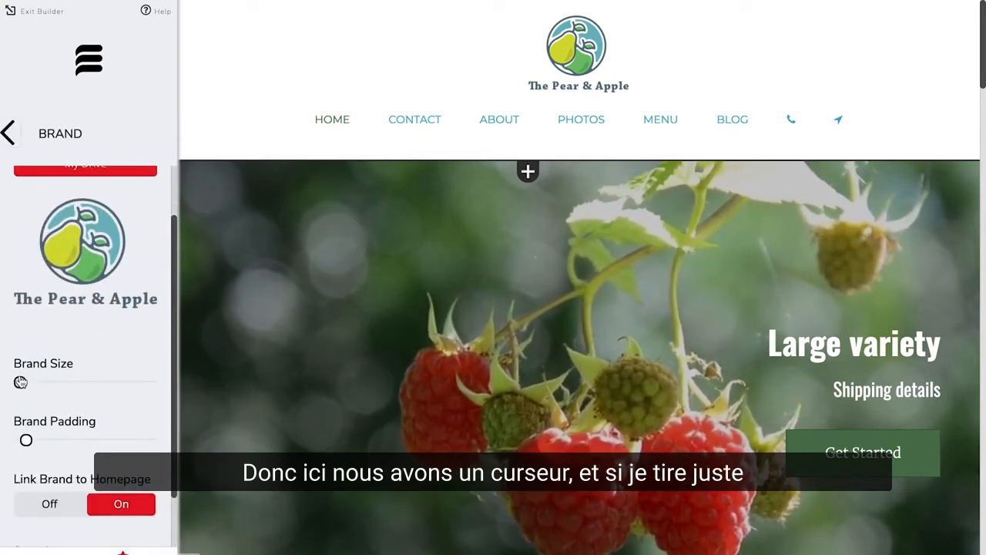
left_click_drag(25, 384, 74, 383)
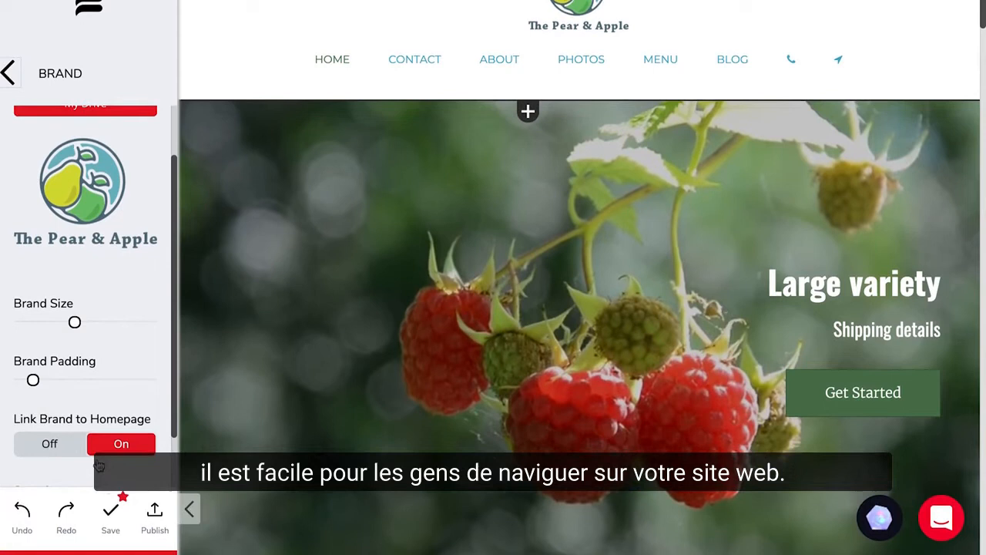
left_click(111, 520)
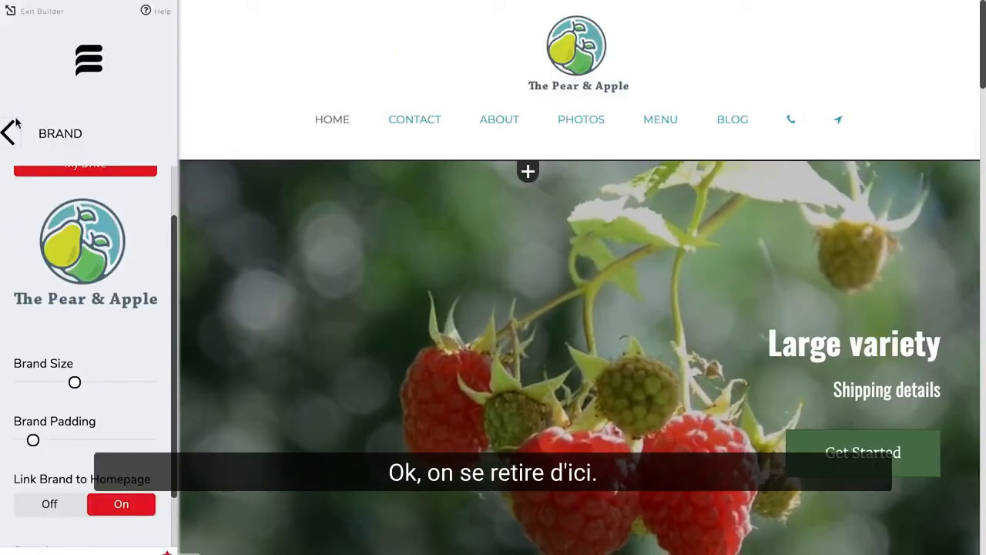
Step: Apply the Amatic SC and Andika font pairing to the site's titles and text
left_click(8, 134)
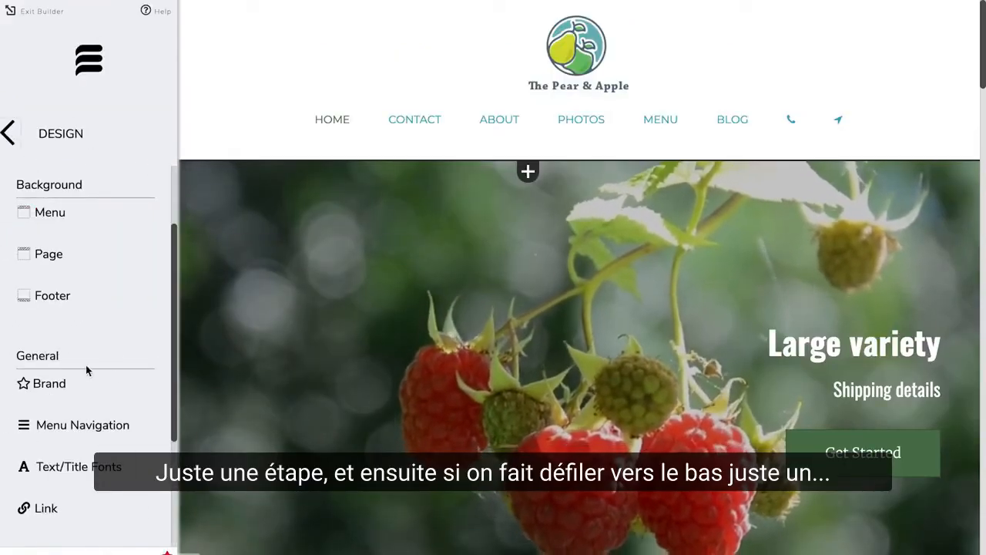
scroll(86, 367, "down", 3)
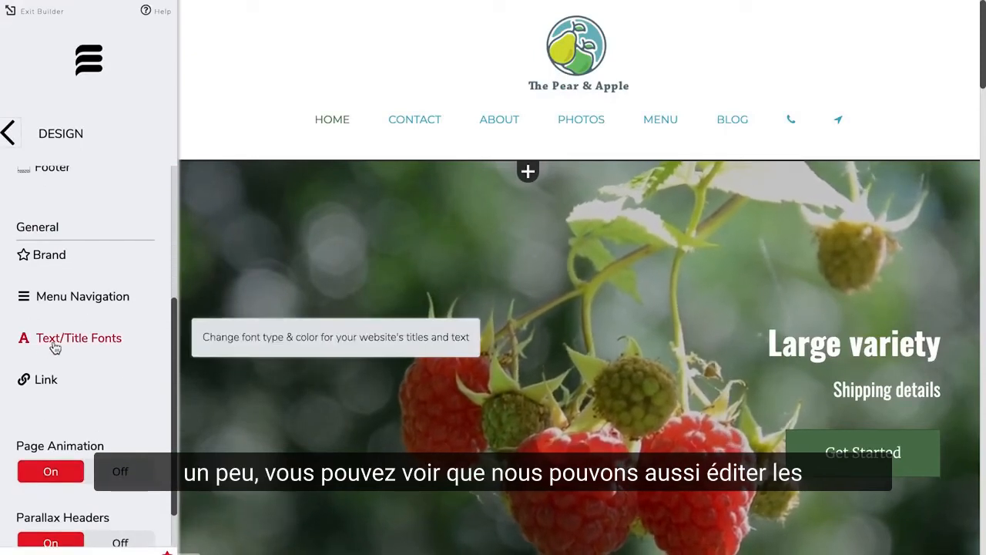
left_click(54, 347)
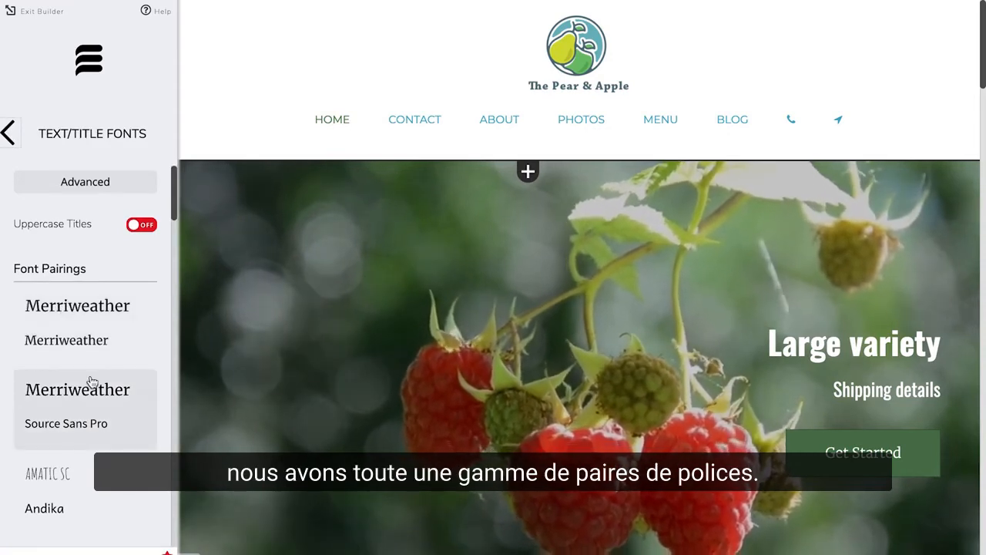
left_click(57, 483)
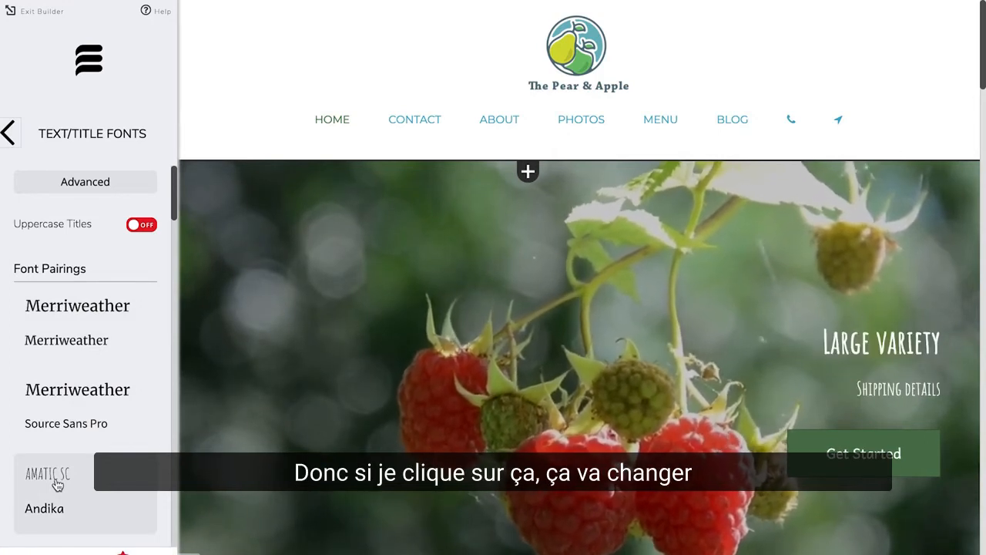
scroll(416, 478, "down", 6)
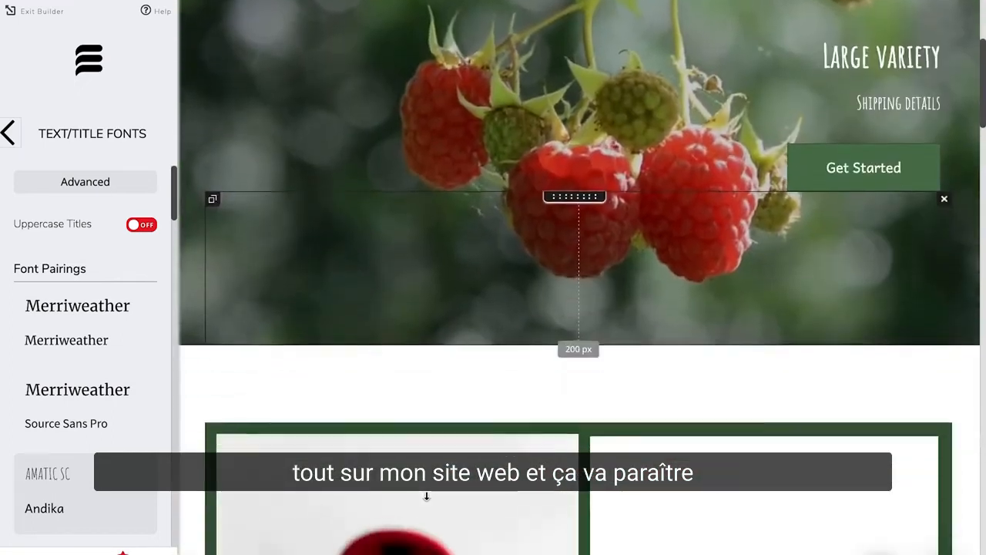
scroll(428, 500, "down", 10)
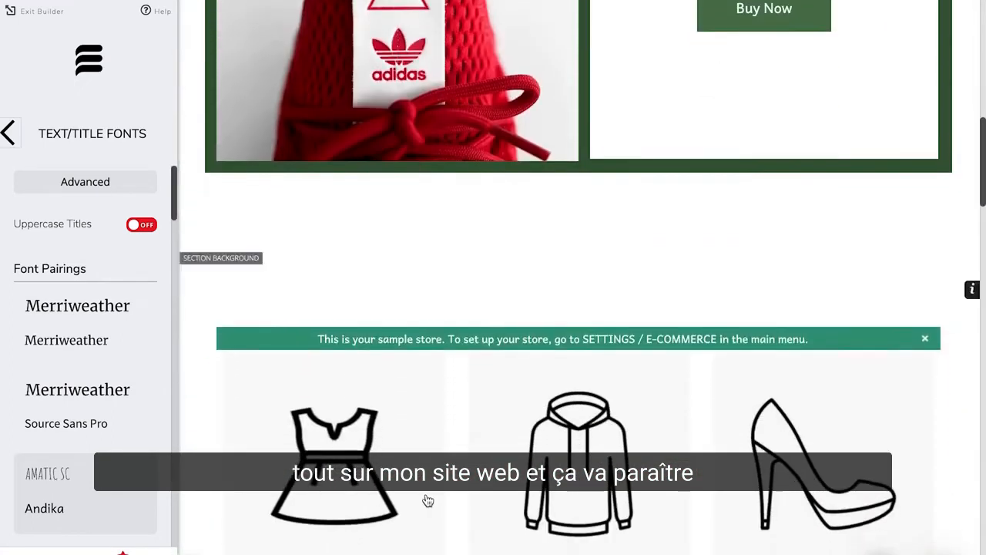
scroll(428, 499, "down", 10)
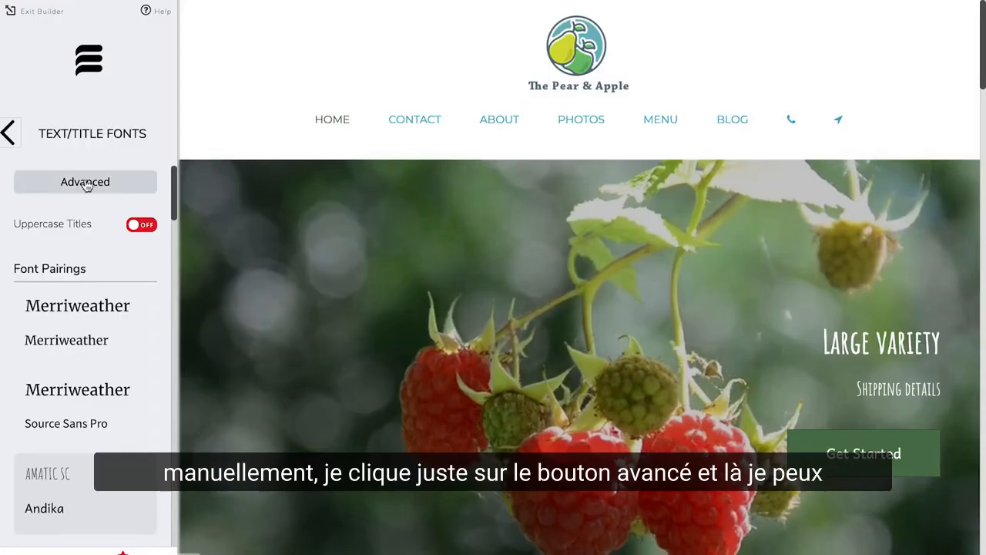
Step: Browse the advanced title and text font settings, then save the font changes
left_click(86, 183)
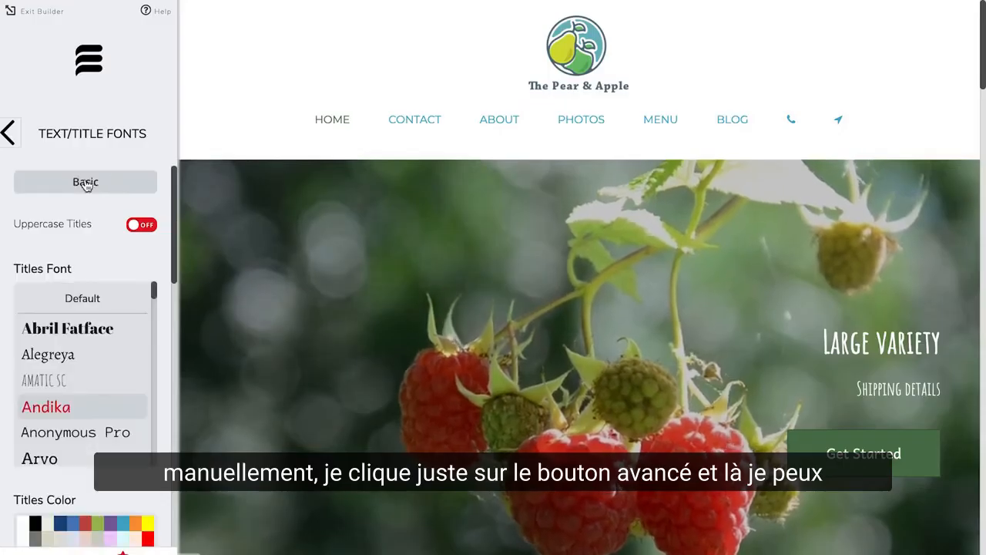
scroll(90, 384, "down", 1)
scroll(90, 382, "up", 1)
scroll(89, 383, "down", 1)
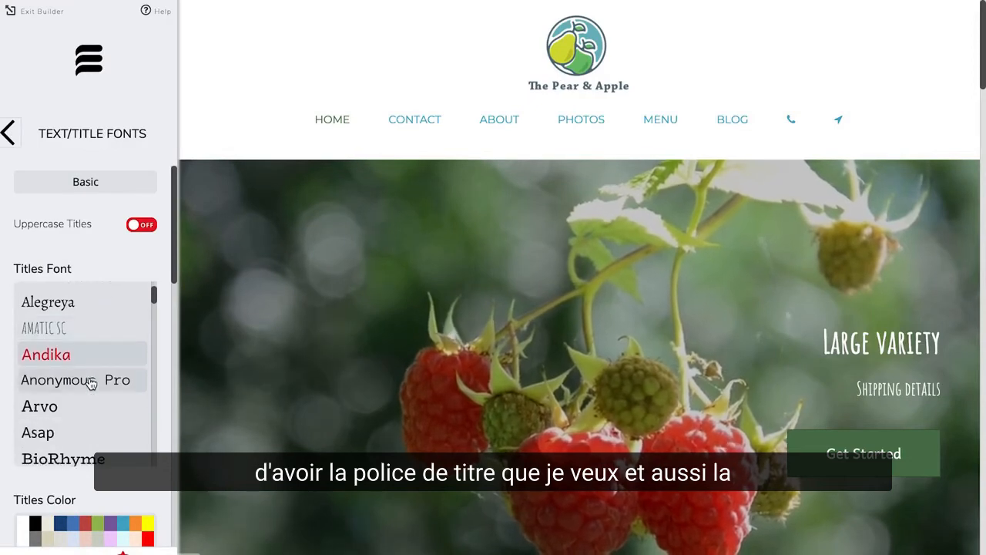
scroll(153, 436, "down", 3)
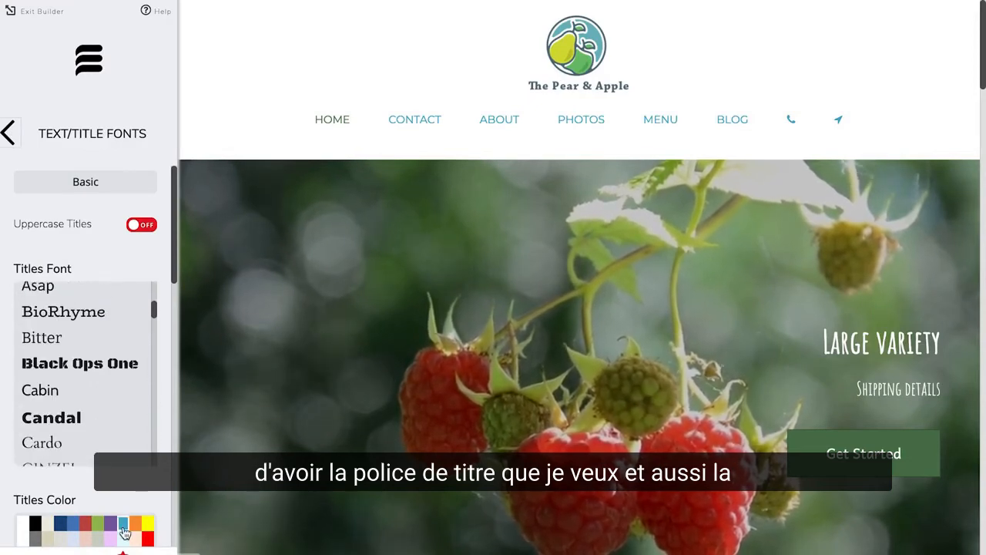
scroll(123, 531, "down", 6)
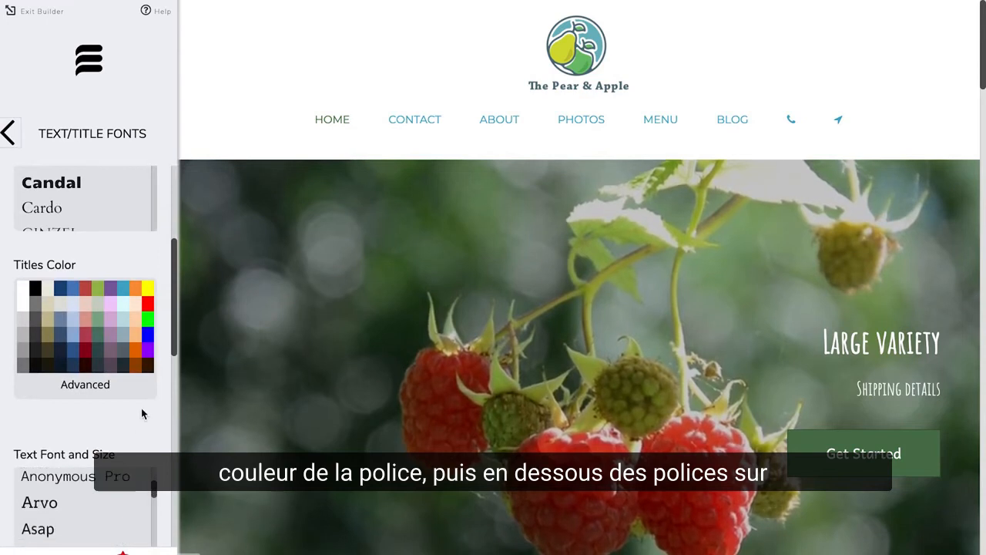
scroll(141, 413, "down", 5)
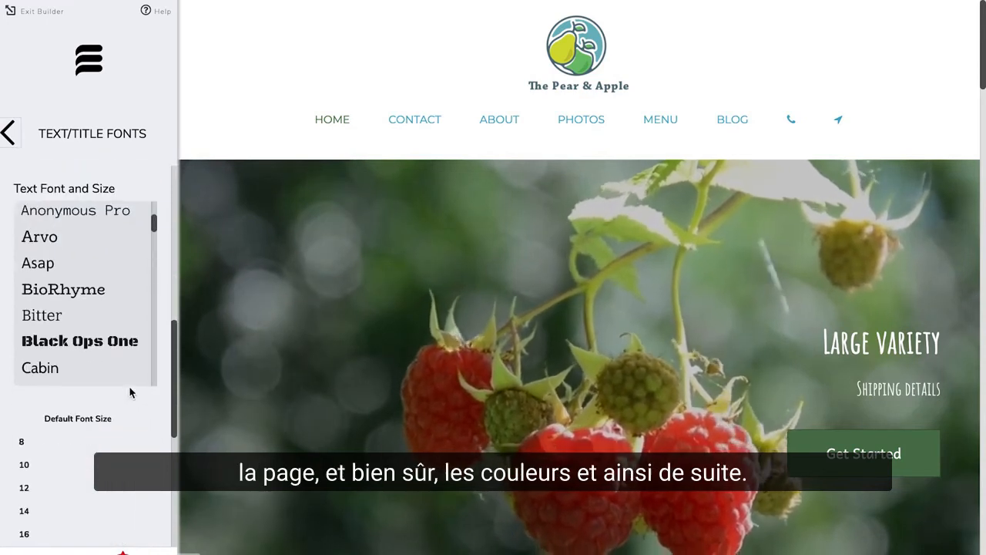
scroll(129, 392, "down", 7)
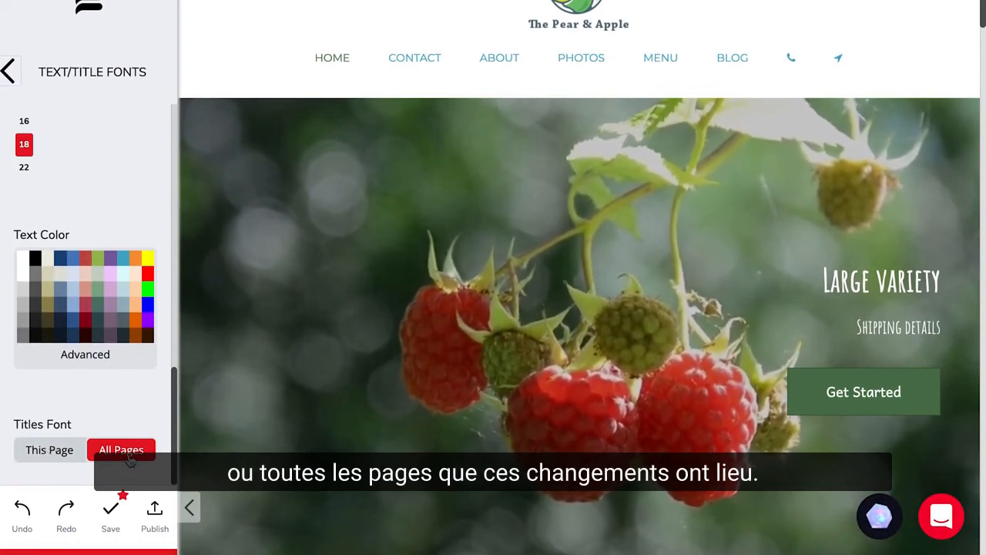
left_click(9, 71)
left_click(108, 514)
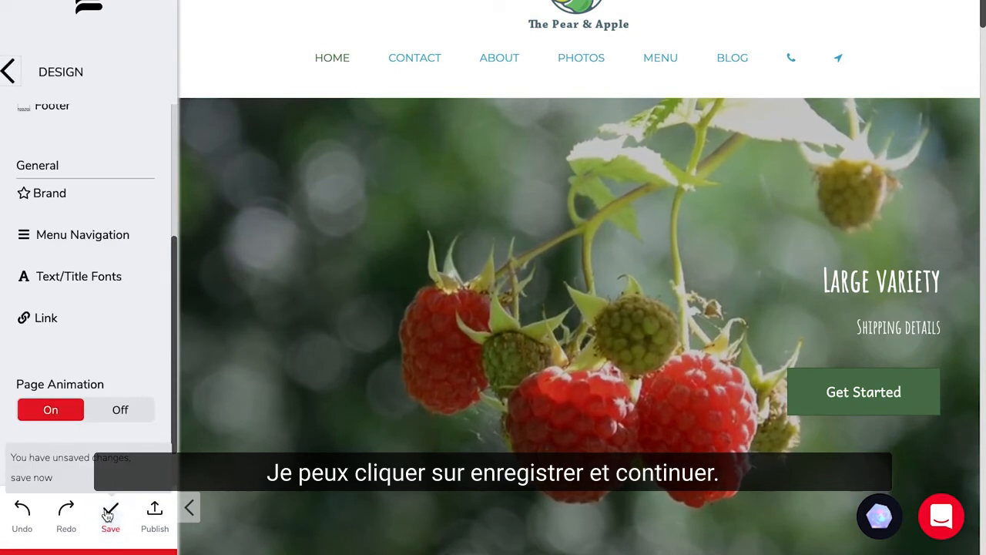
Step: Apply Style 5 as the website's overall style and review the page with it
left_click(9, 71)
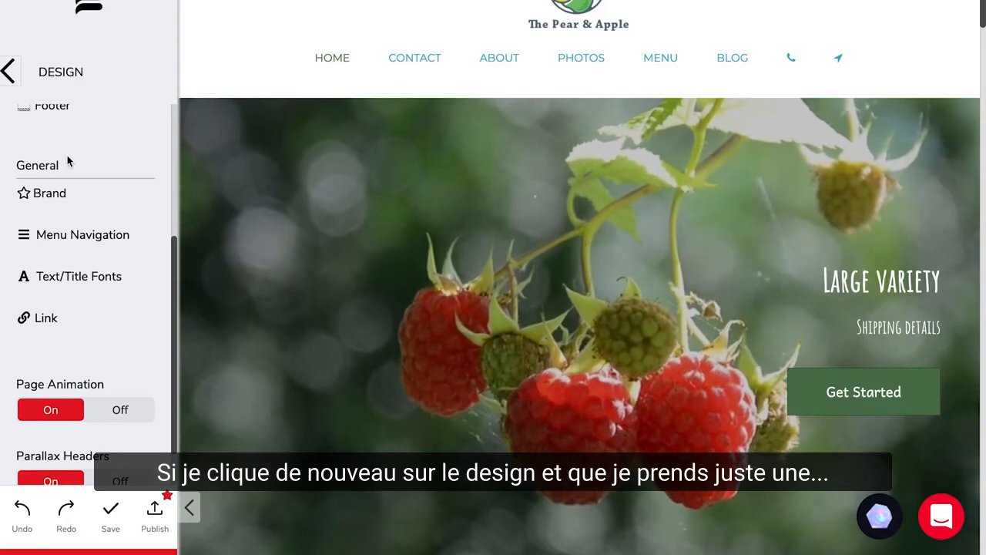
scroll(76, 252, "up", 5)
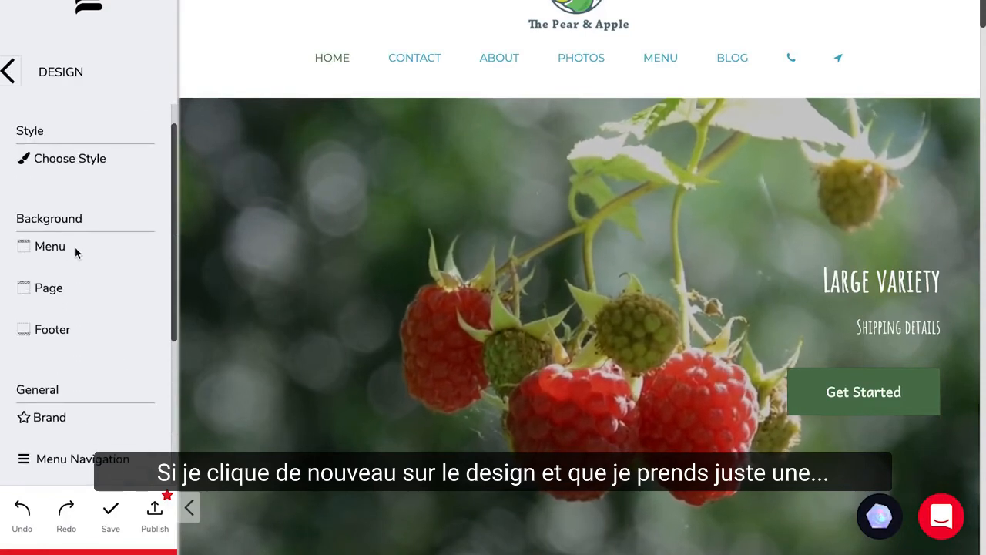
left_click(69, 165)
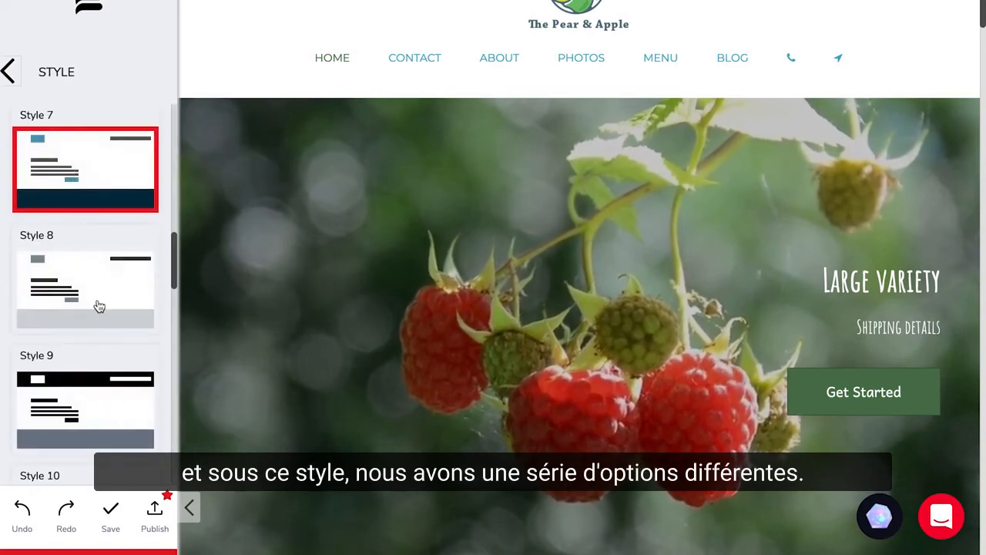
scroll(99, 307, "up", 4)
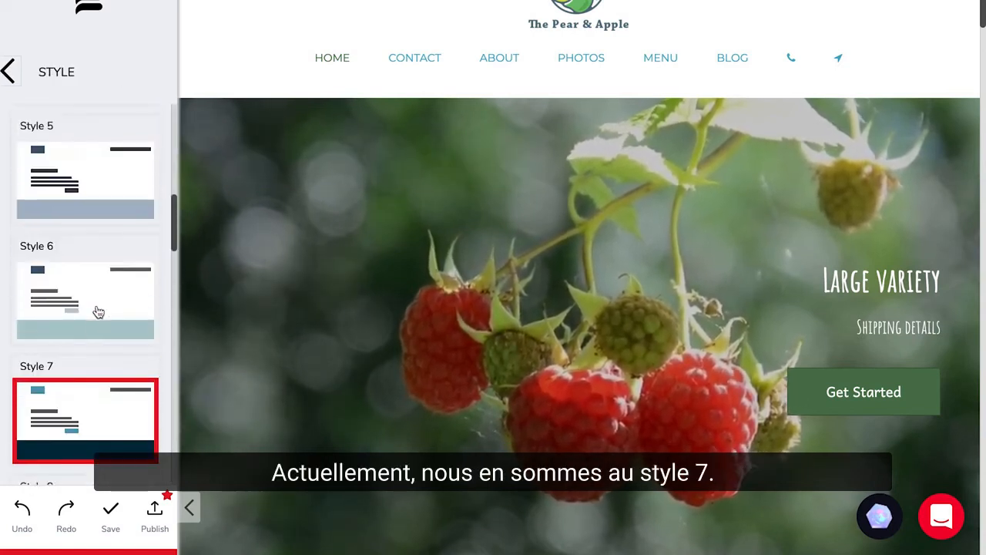
scroll(102, 267, "up", 2)
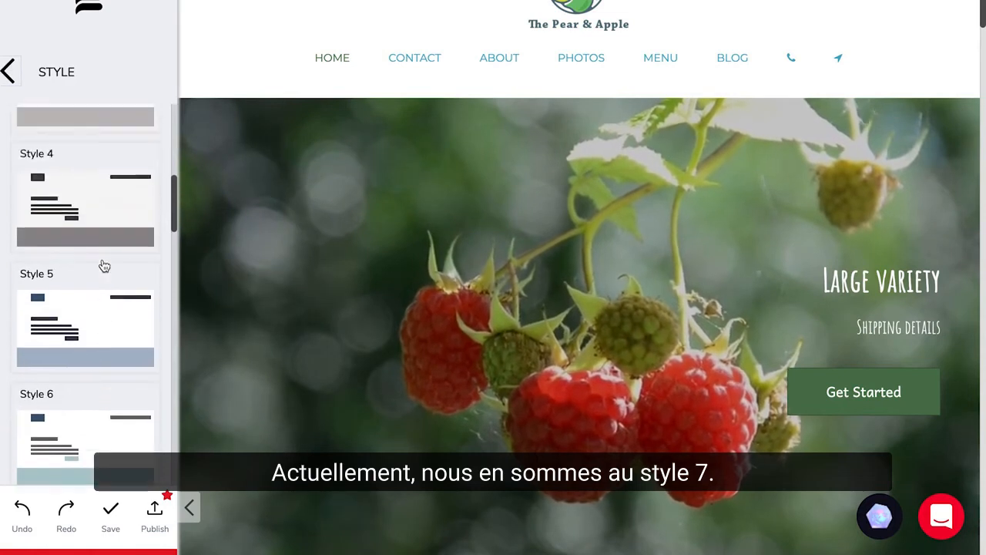
left_click(75, 327)
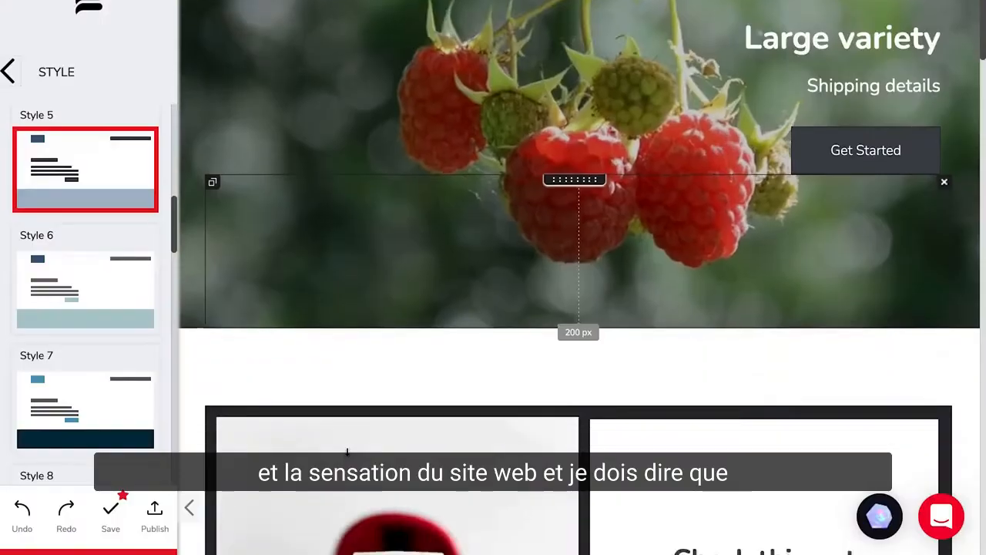
scroll(348, 456, "down", 10)
scroll(348, 456, "down", 10)
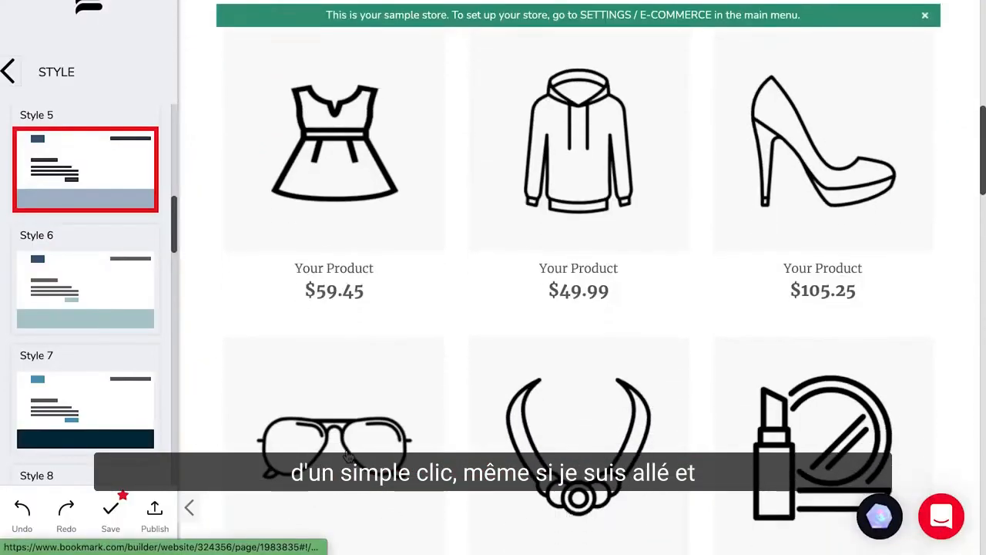
scroll(347, 449, "down", 3)
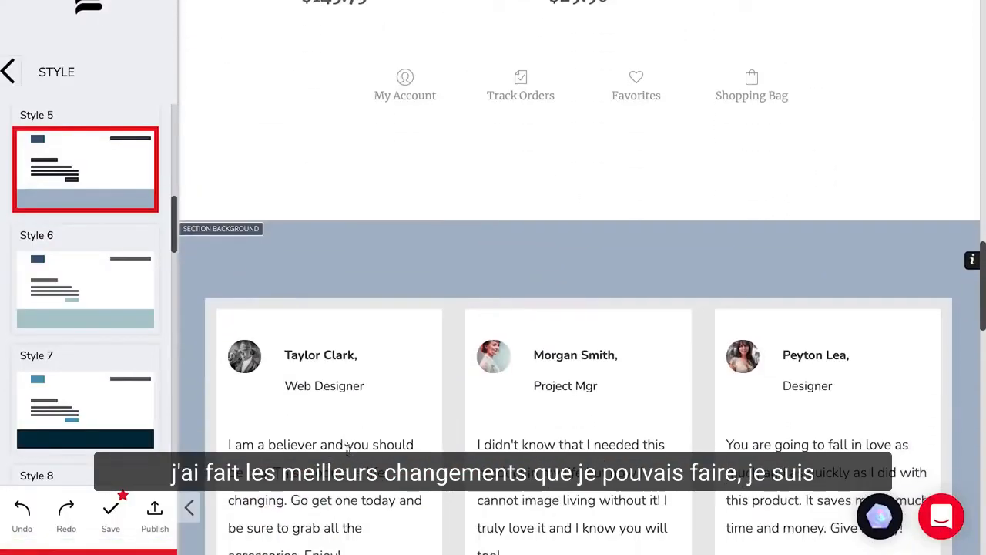
scroll(347, 453, "down", 15)
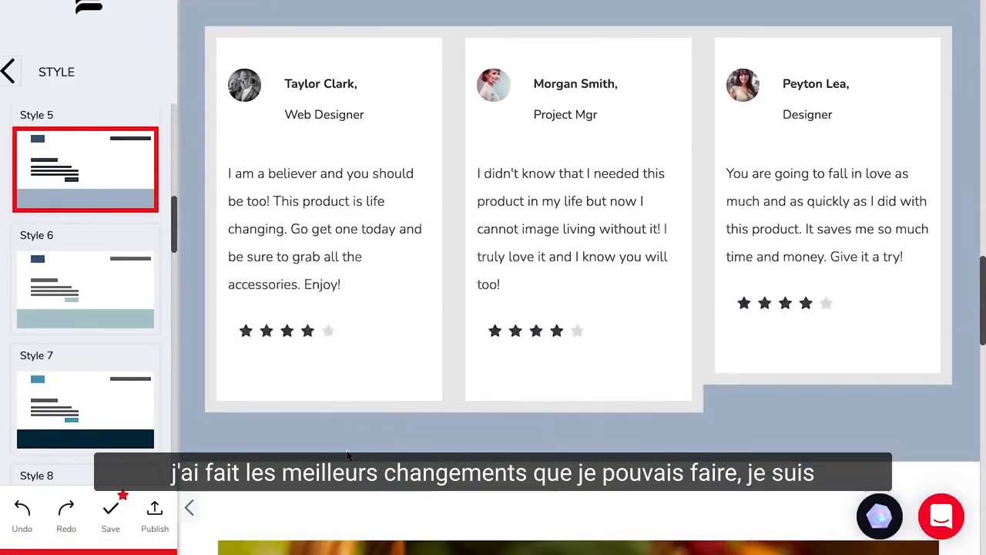
scroll(347, 455, "down", 4)
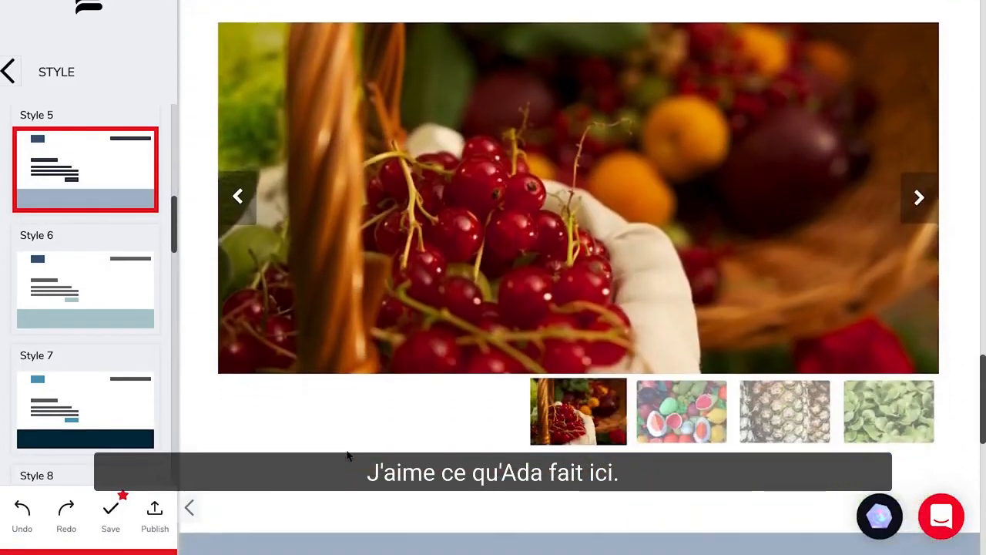
scroll(346, 455, "up", 14)
scroll(347, 456, "up", 10)
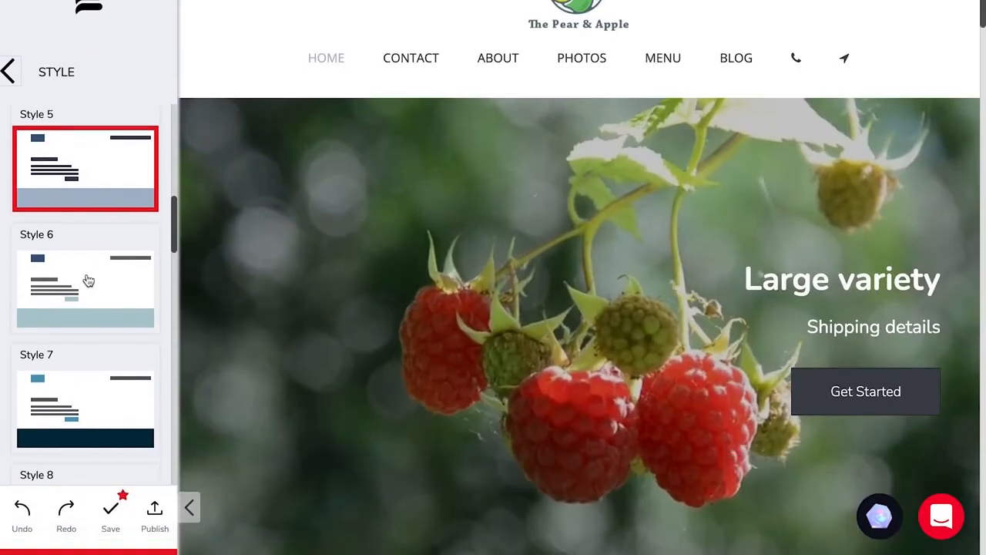
Step: Try Style 10 for the site, then undo it and leave the design settings
scroll(85, 270, "down", 8)
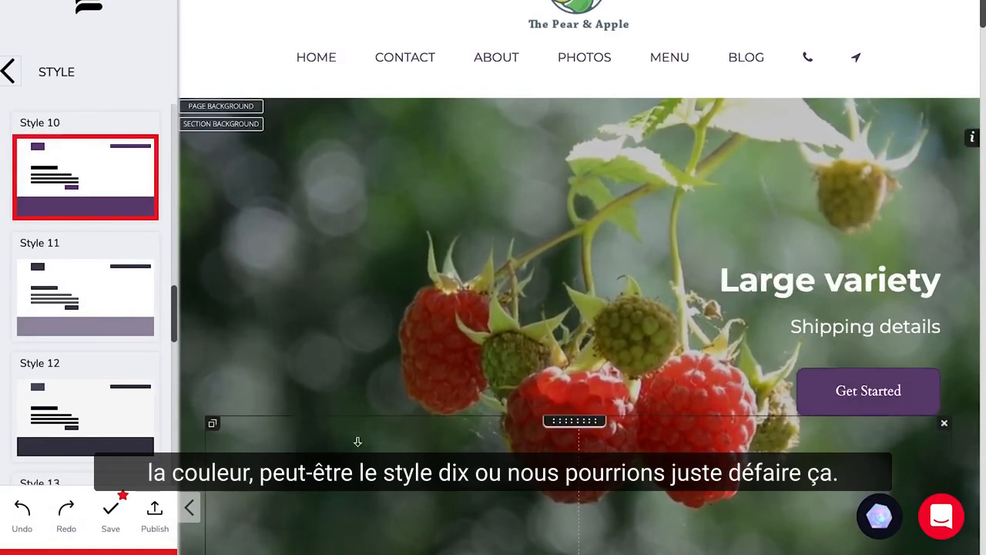
scroll(358, 441, "down", 2)
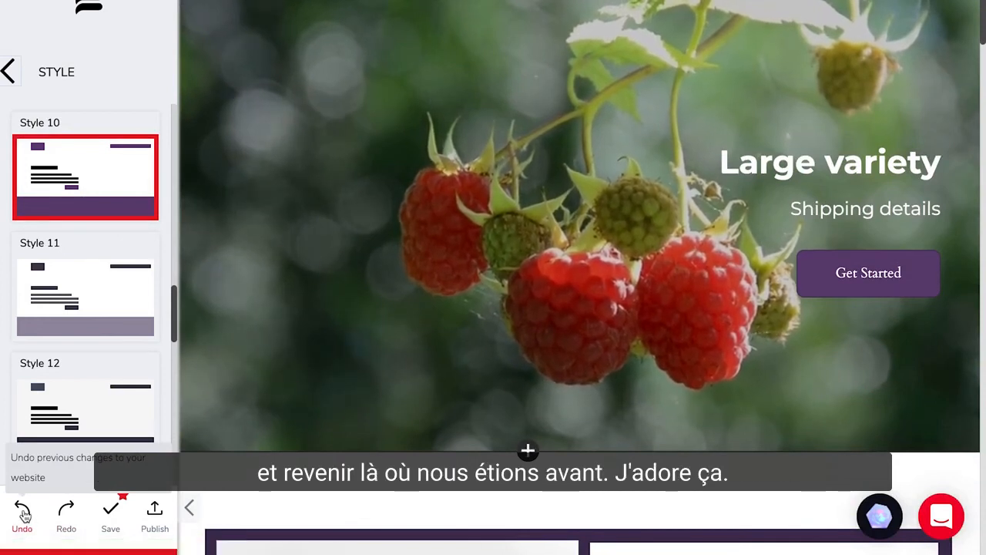
left_click(23, 513)
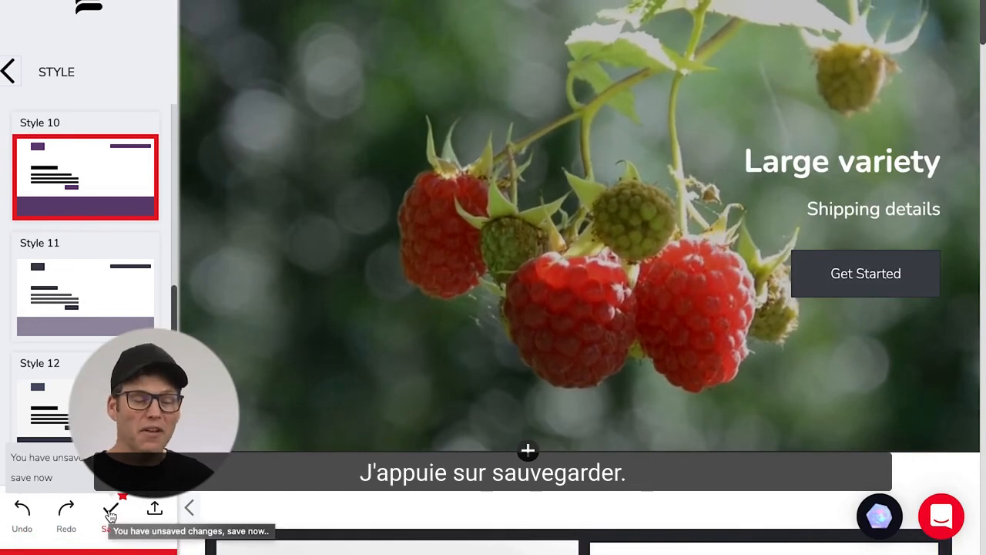
scroll(257, 408, "up", 3)
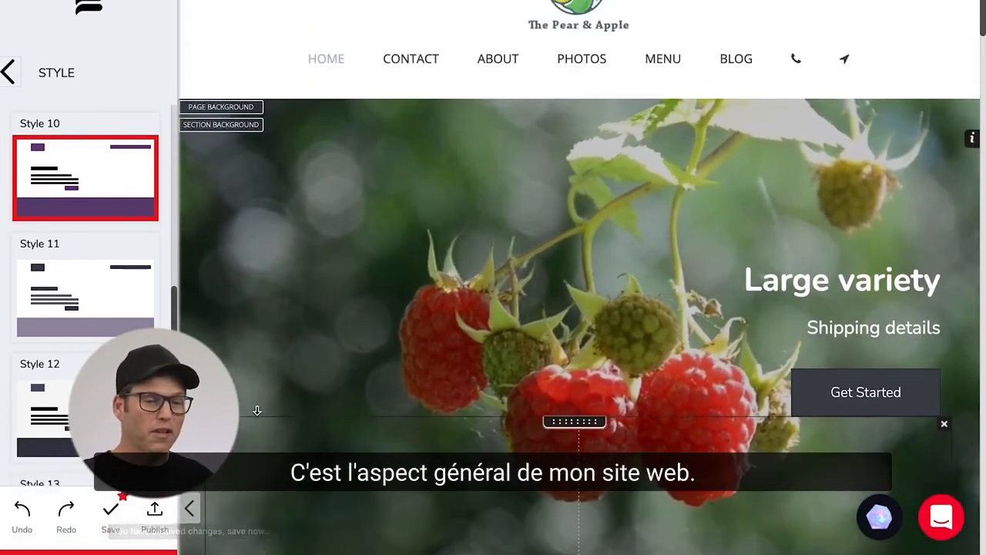
left_click(8, 71)
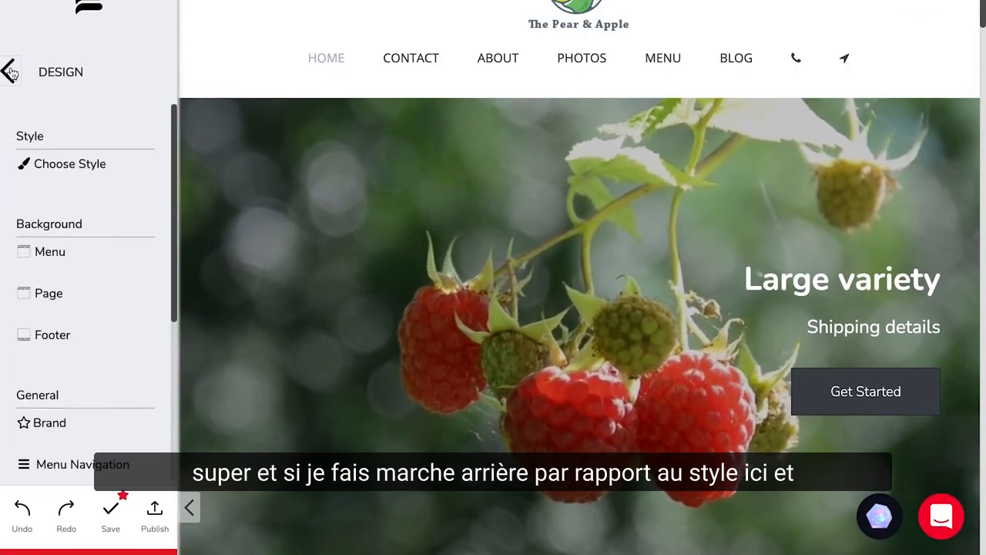
left_click(10, 72)
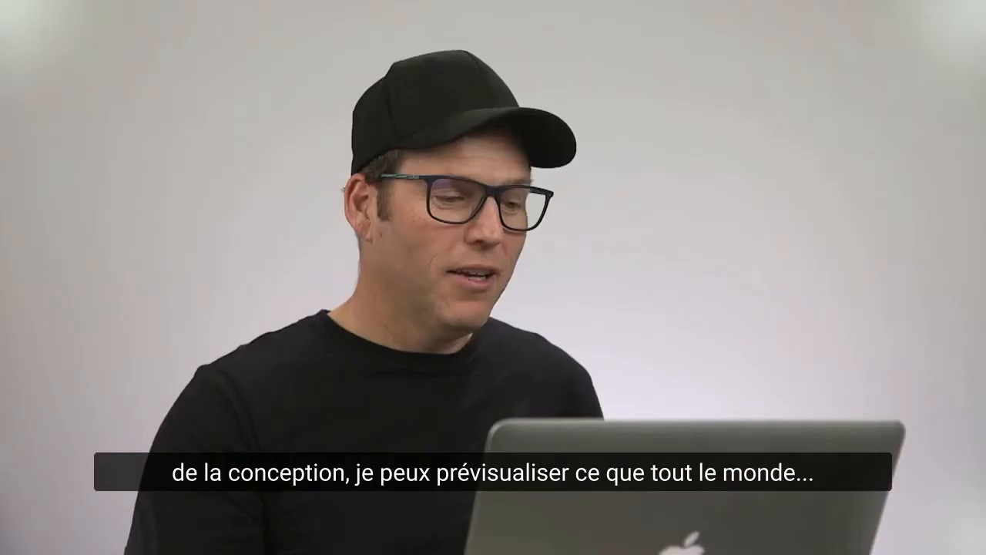